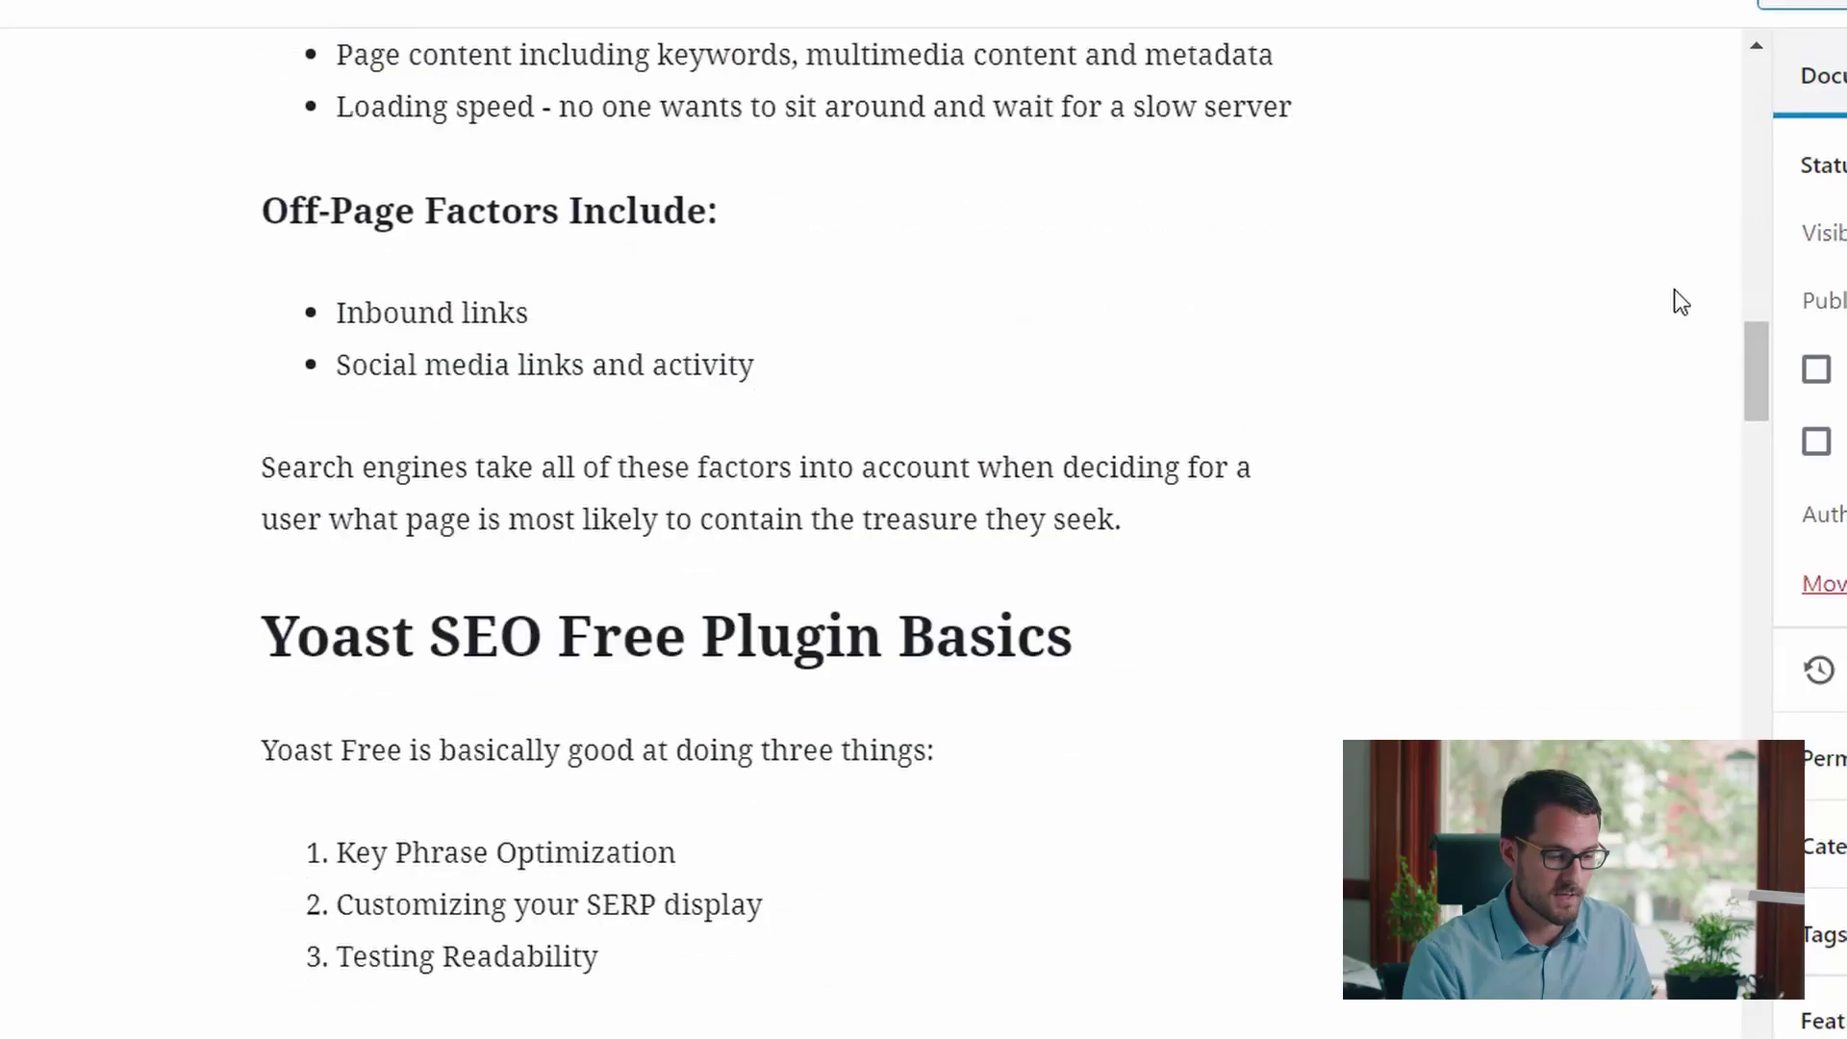
Scroll down to the Yoast SEO box and collapse its Google preview section
{"action": "scroll", "coordinate": [1679, 301], "scroll_direction": "down", "scroll_amount": 8}
{"action": "scroll", "coordinate": [1679, 301], "scroll_direction": "down", "scroll_amount": 20}
{"action": "scroll", "coordinate": [1678, 301], "scroll_direction": "down", "scroll_amount": 20}
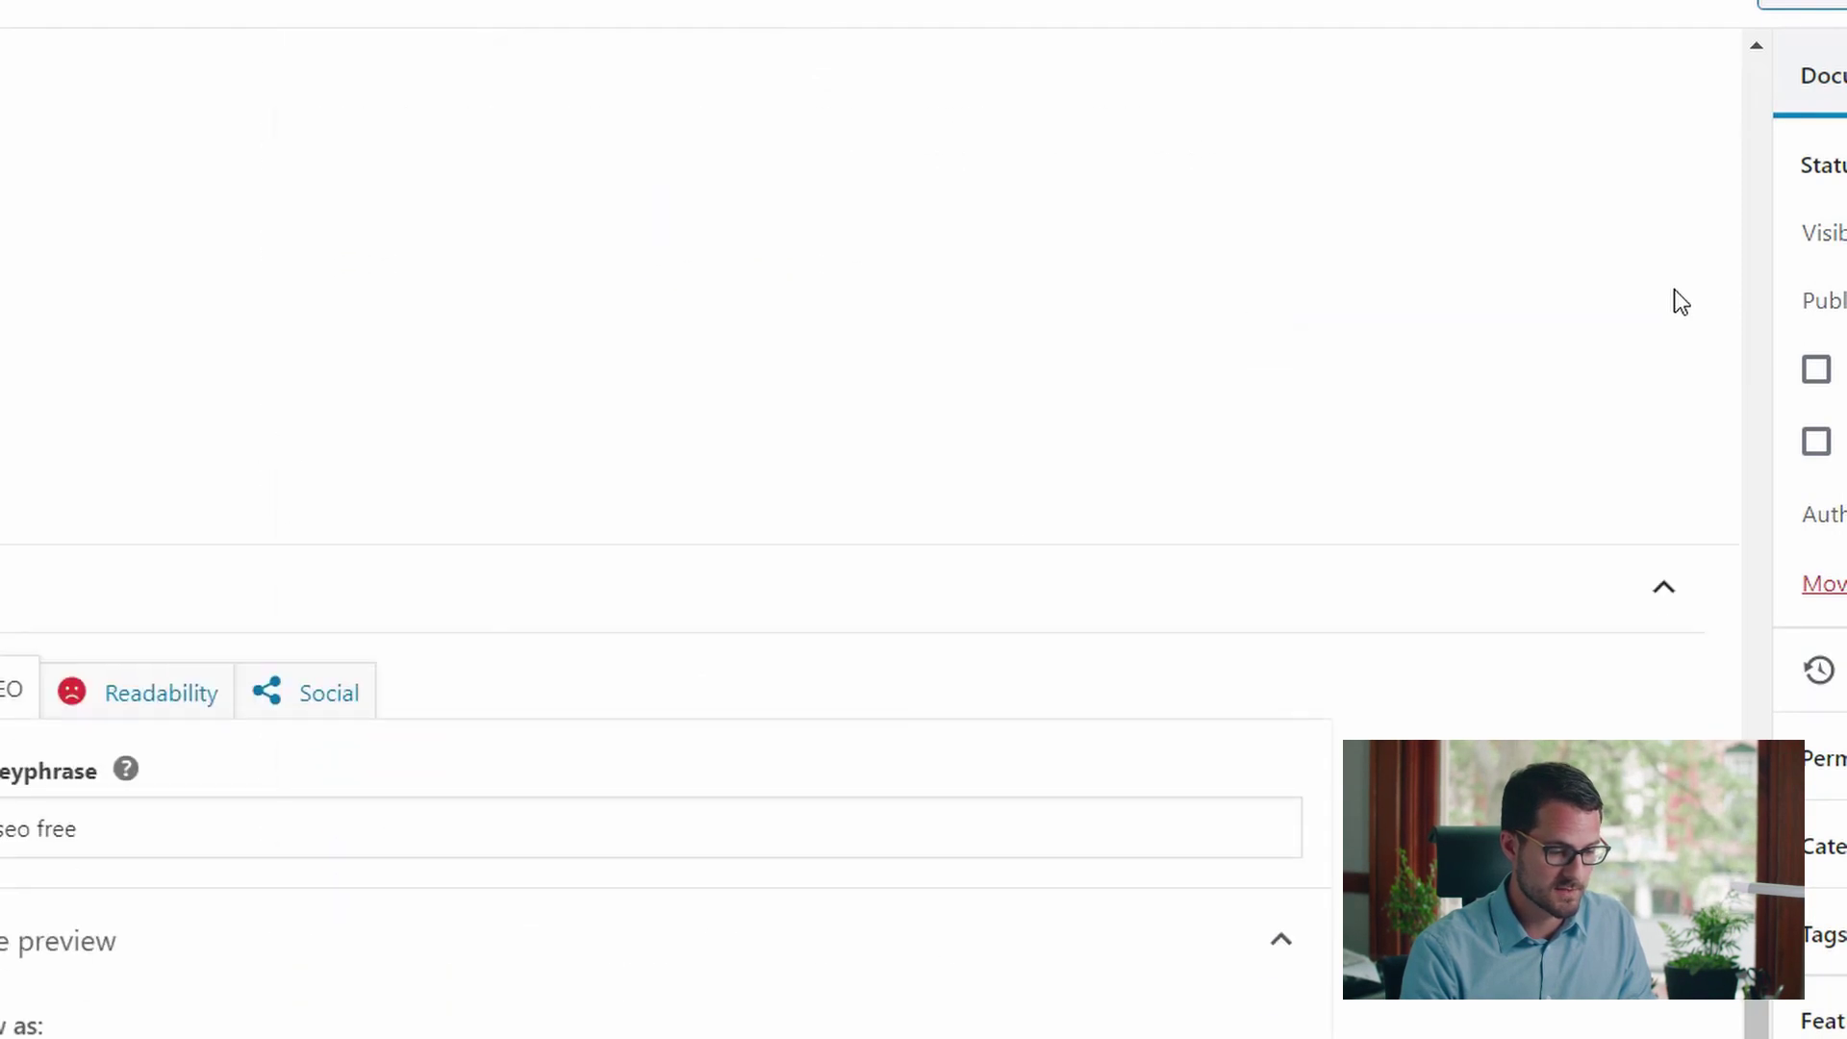
{"action": "scroll", "coordinate": [1679, 301], "scroll_direction": "down", "scroll_amount": 4}
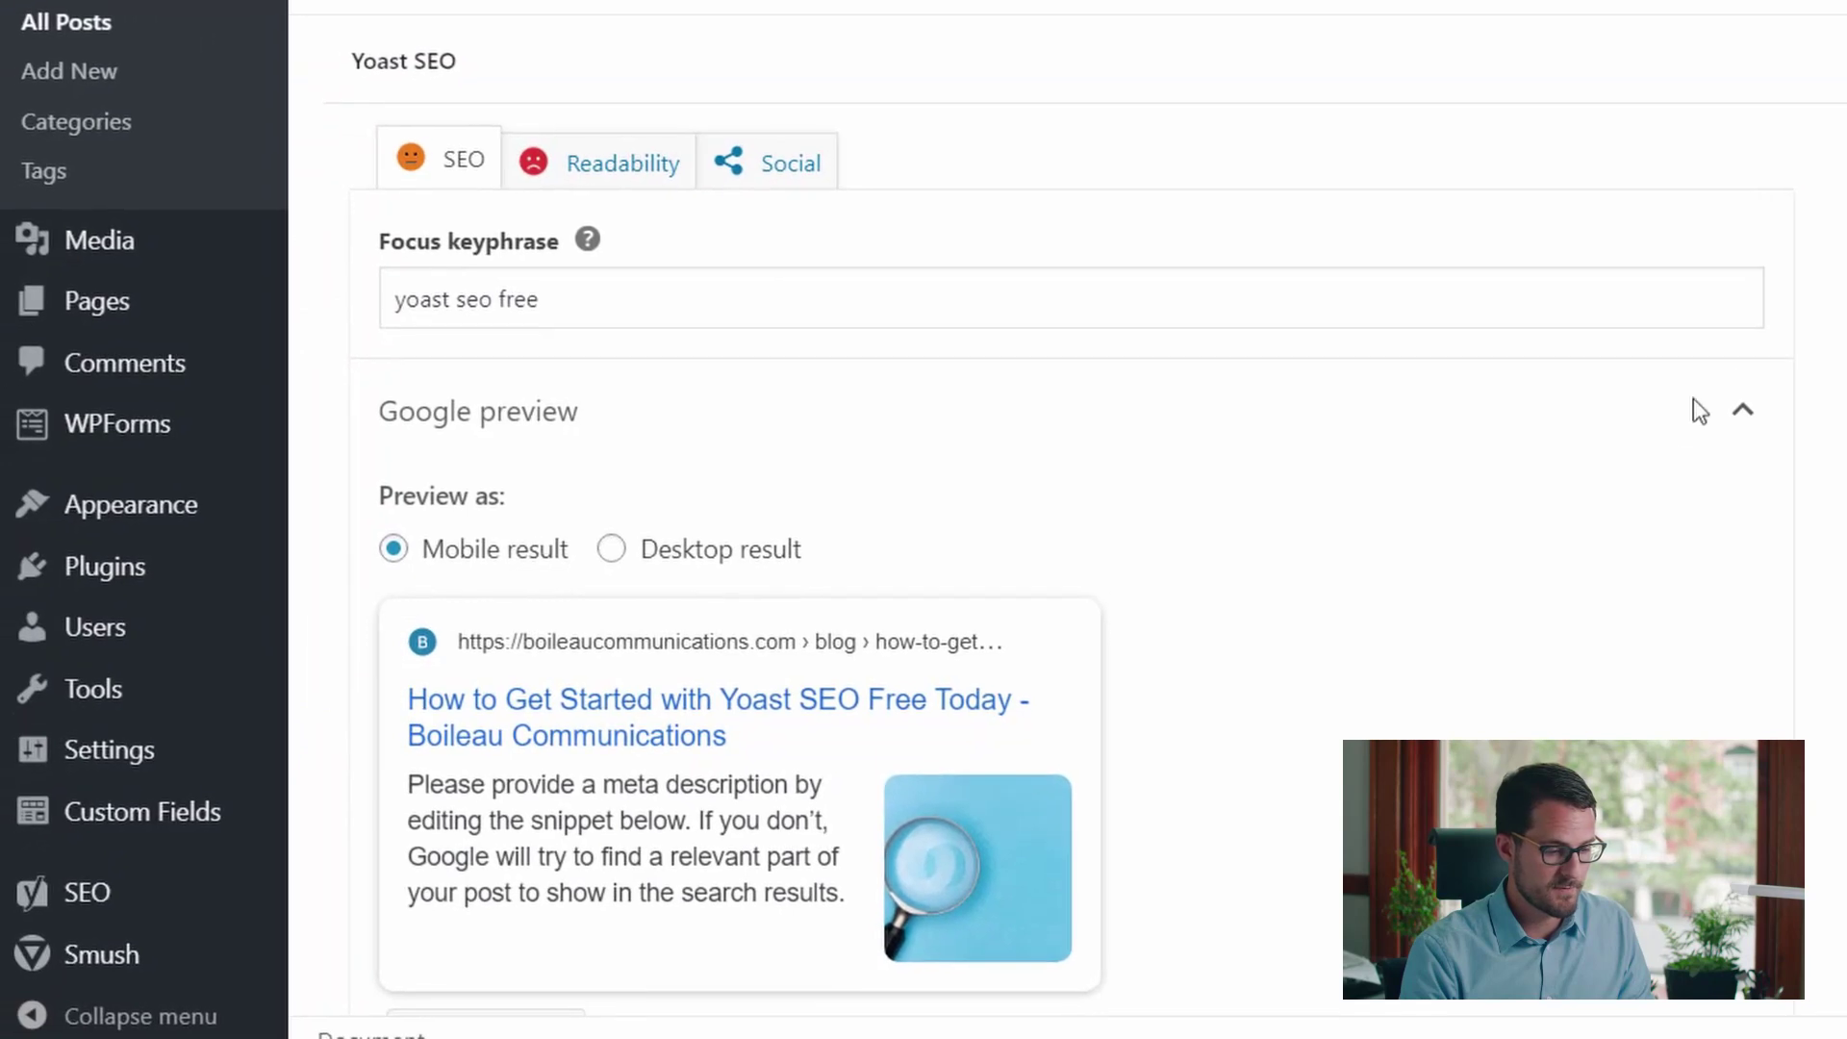
{"action": "left_click", "coordinate": [1693, 402]}
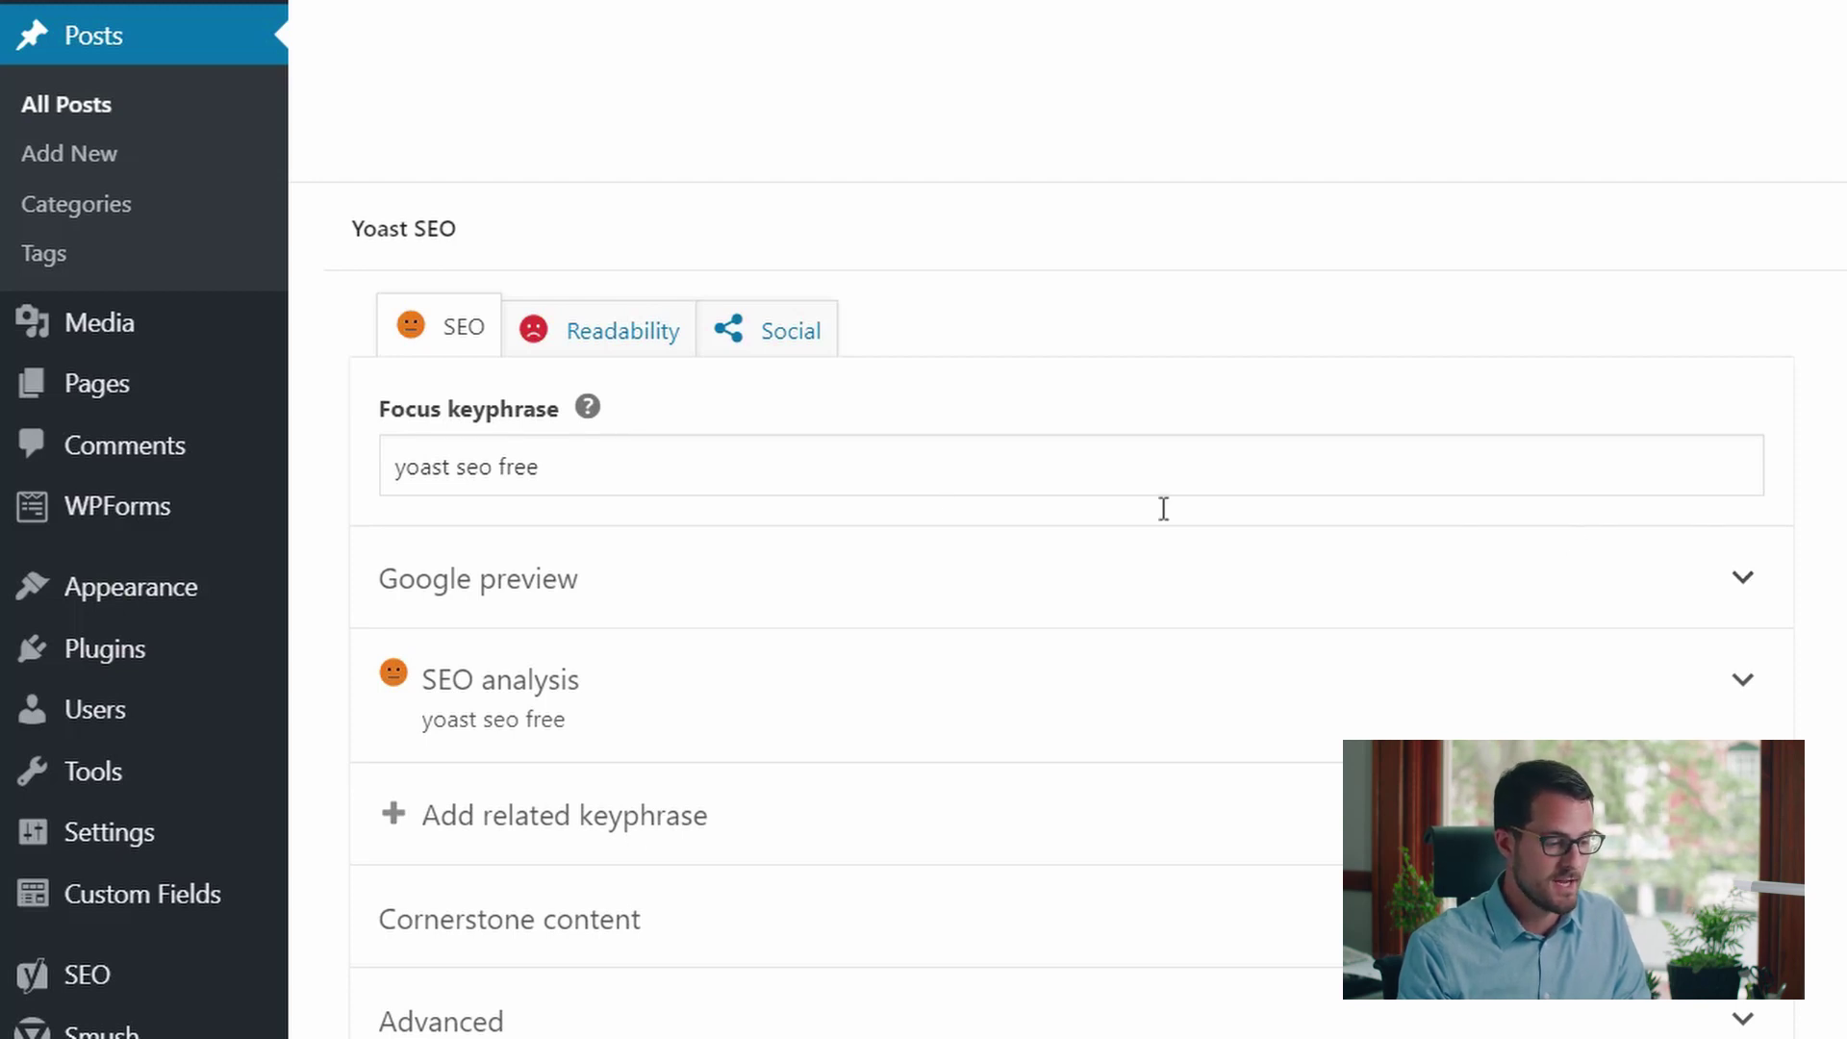
Expand the SEO analysis, review its 4 problems, 2 improvements and 7 good results, then return to the title
{"action": "left_click", "coordinate": [723, 478]}
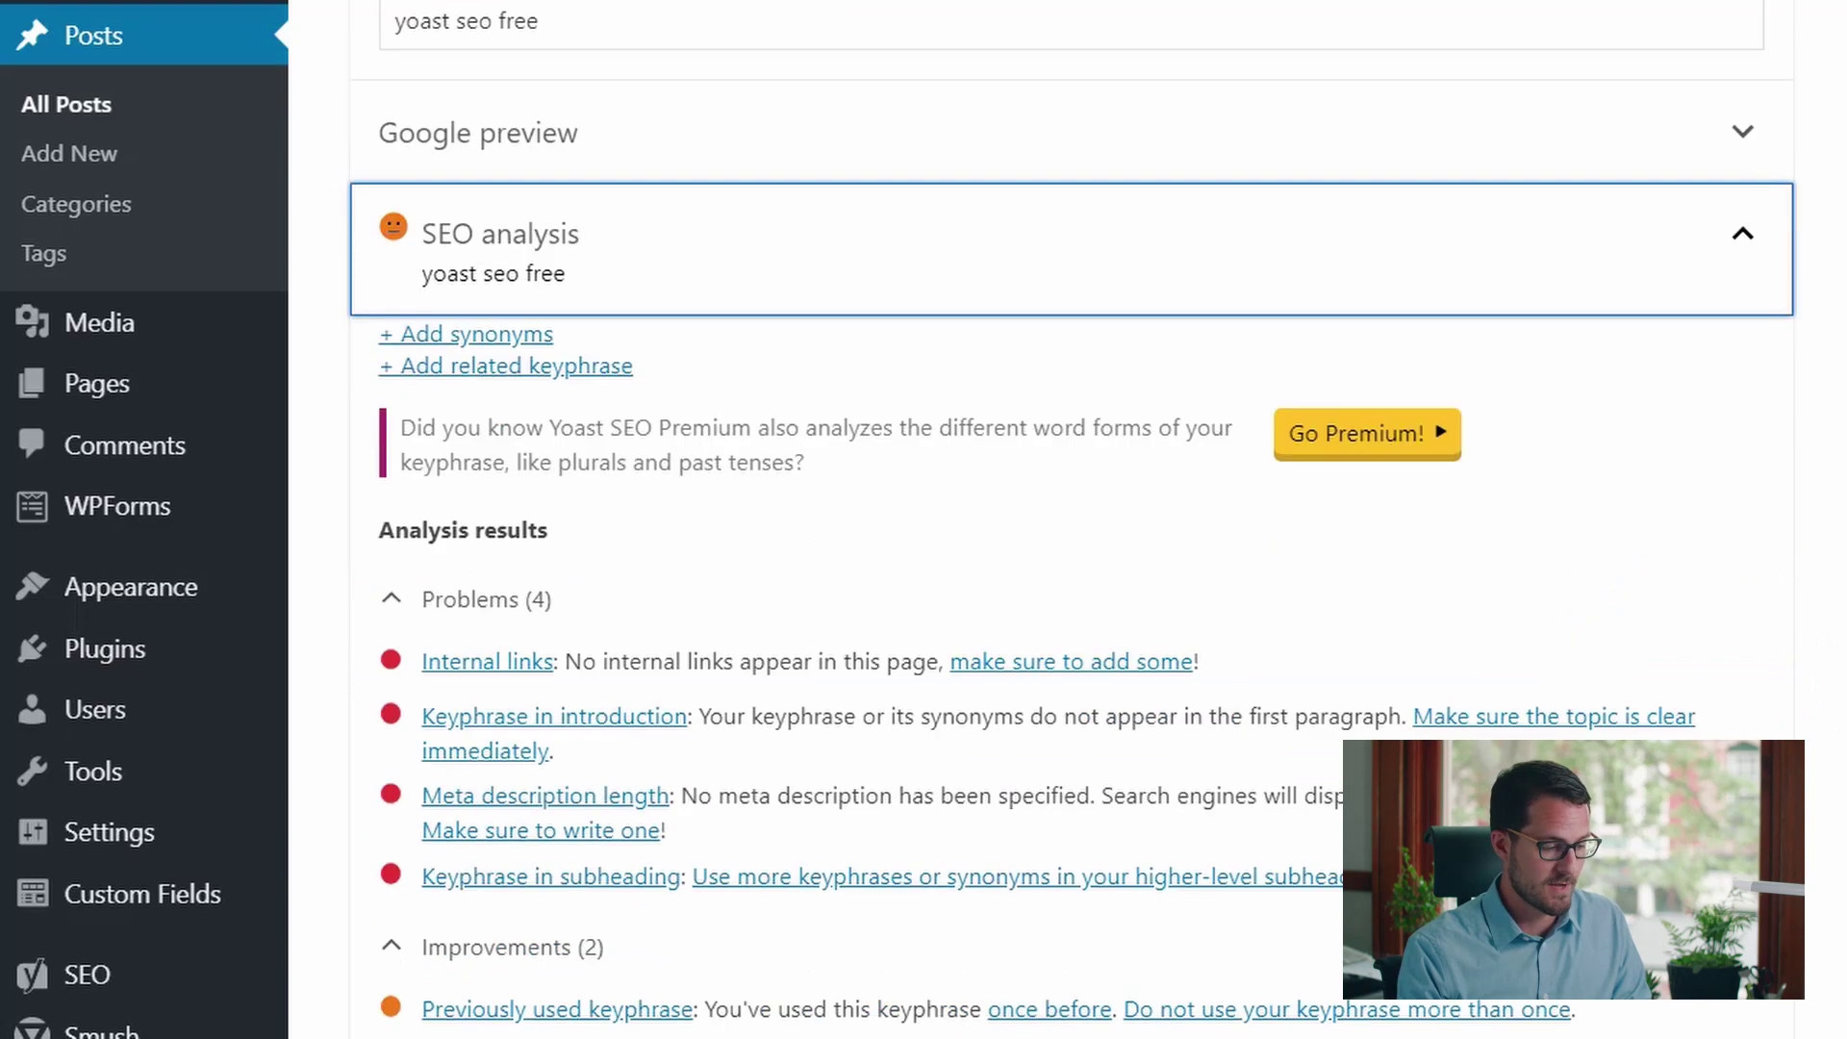
{"action": "scroll", "coordinate": [1068, 577], "scroll_direction": "down", "scroll_amount": 2}
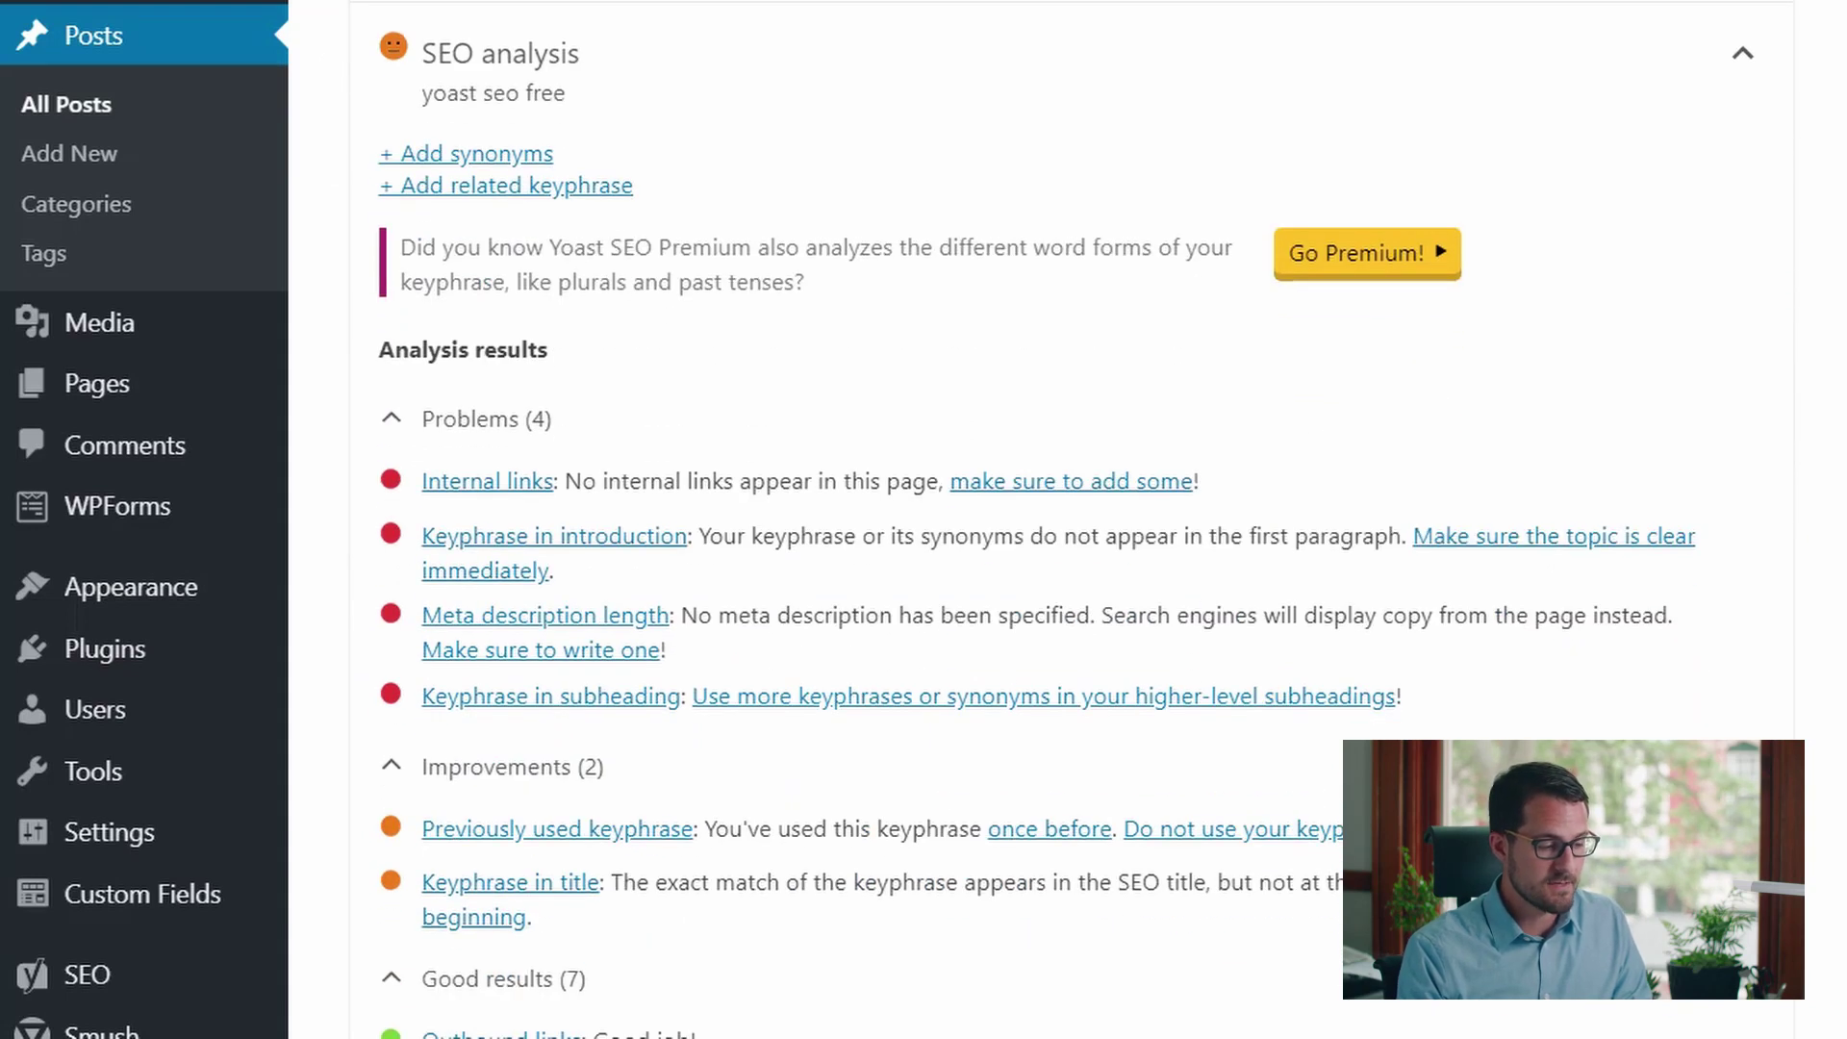
{"action": "scroll", "coordinate": [1068, 577], "scroll_direction": "down", "scroll_amount": 4}
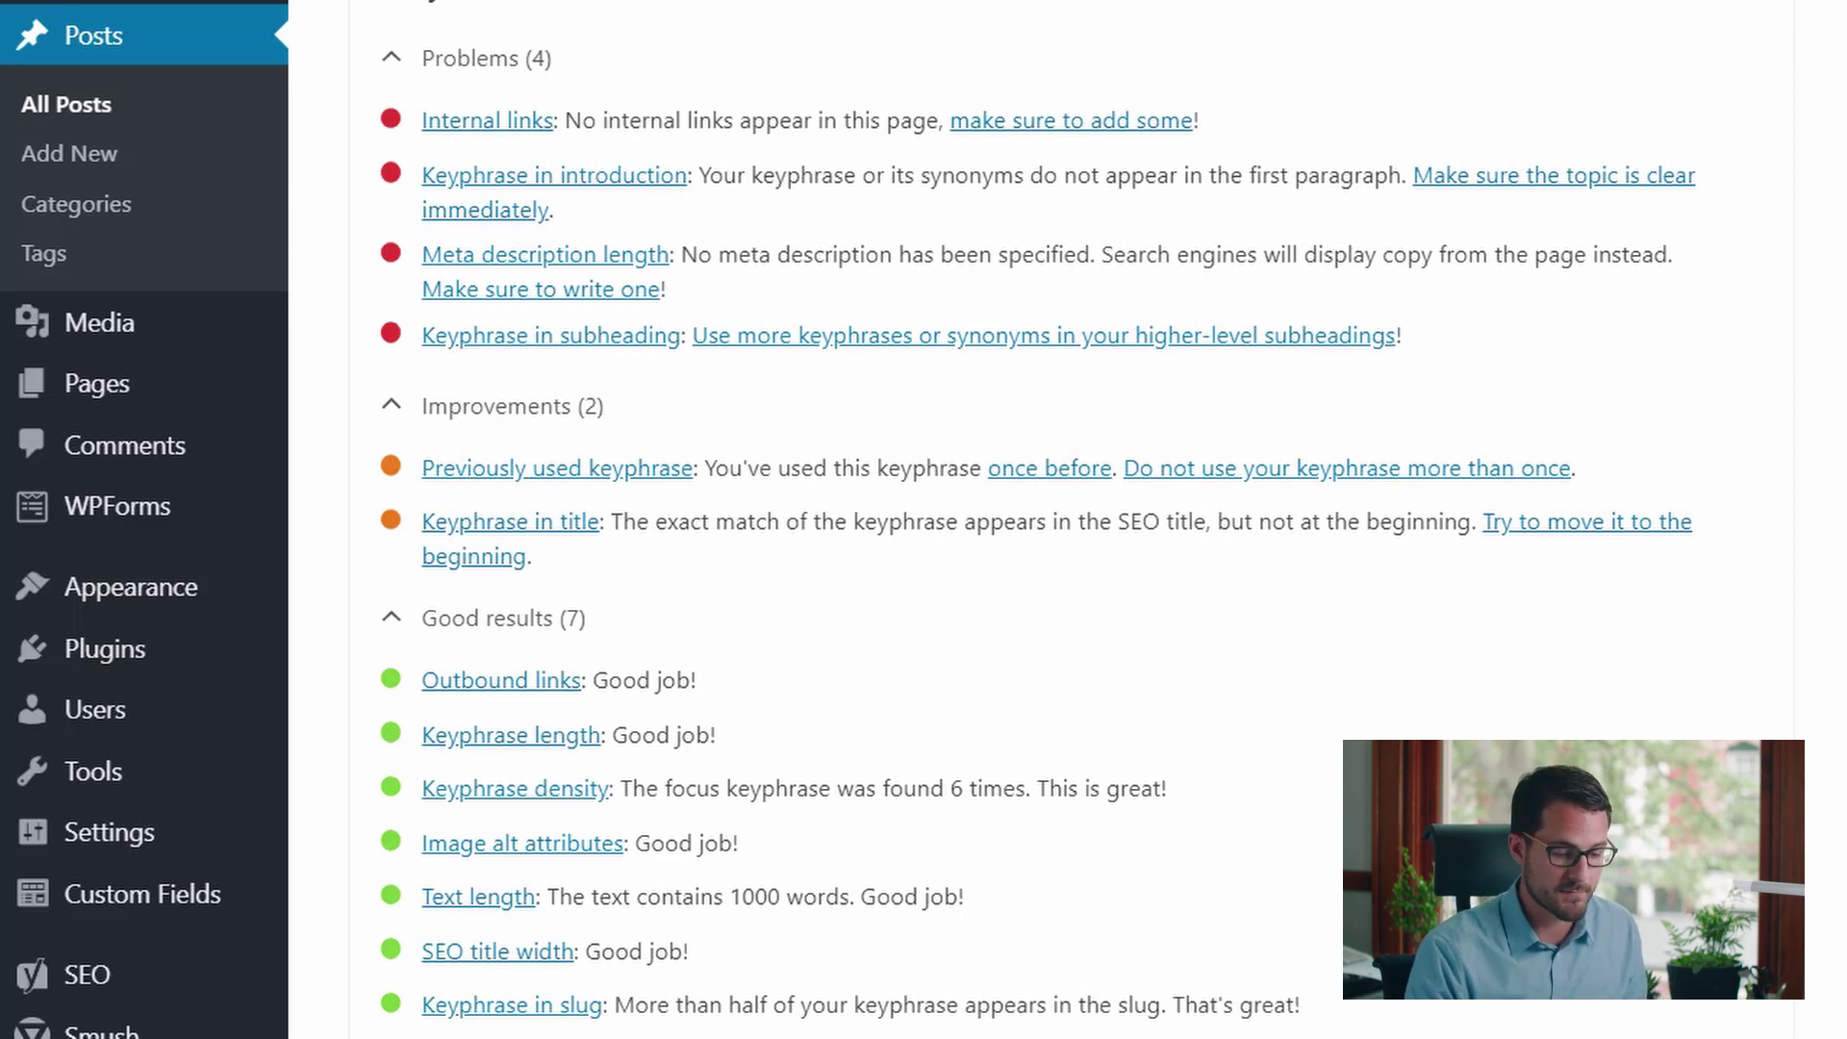
{"action": "scroll", "coordinate": [1058, 519], "scroll_direction": "up", "scroll_amount": 20}
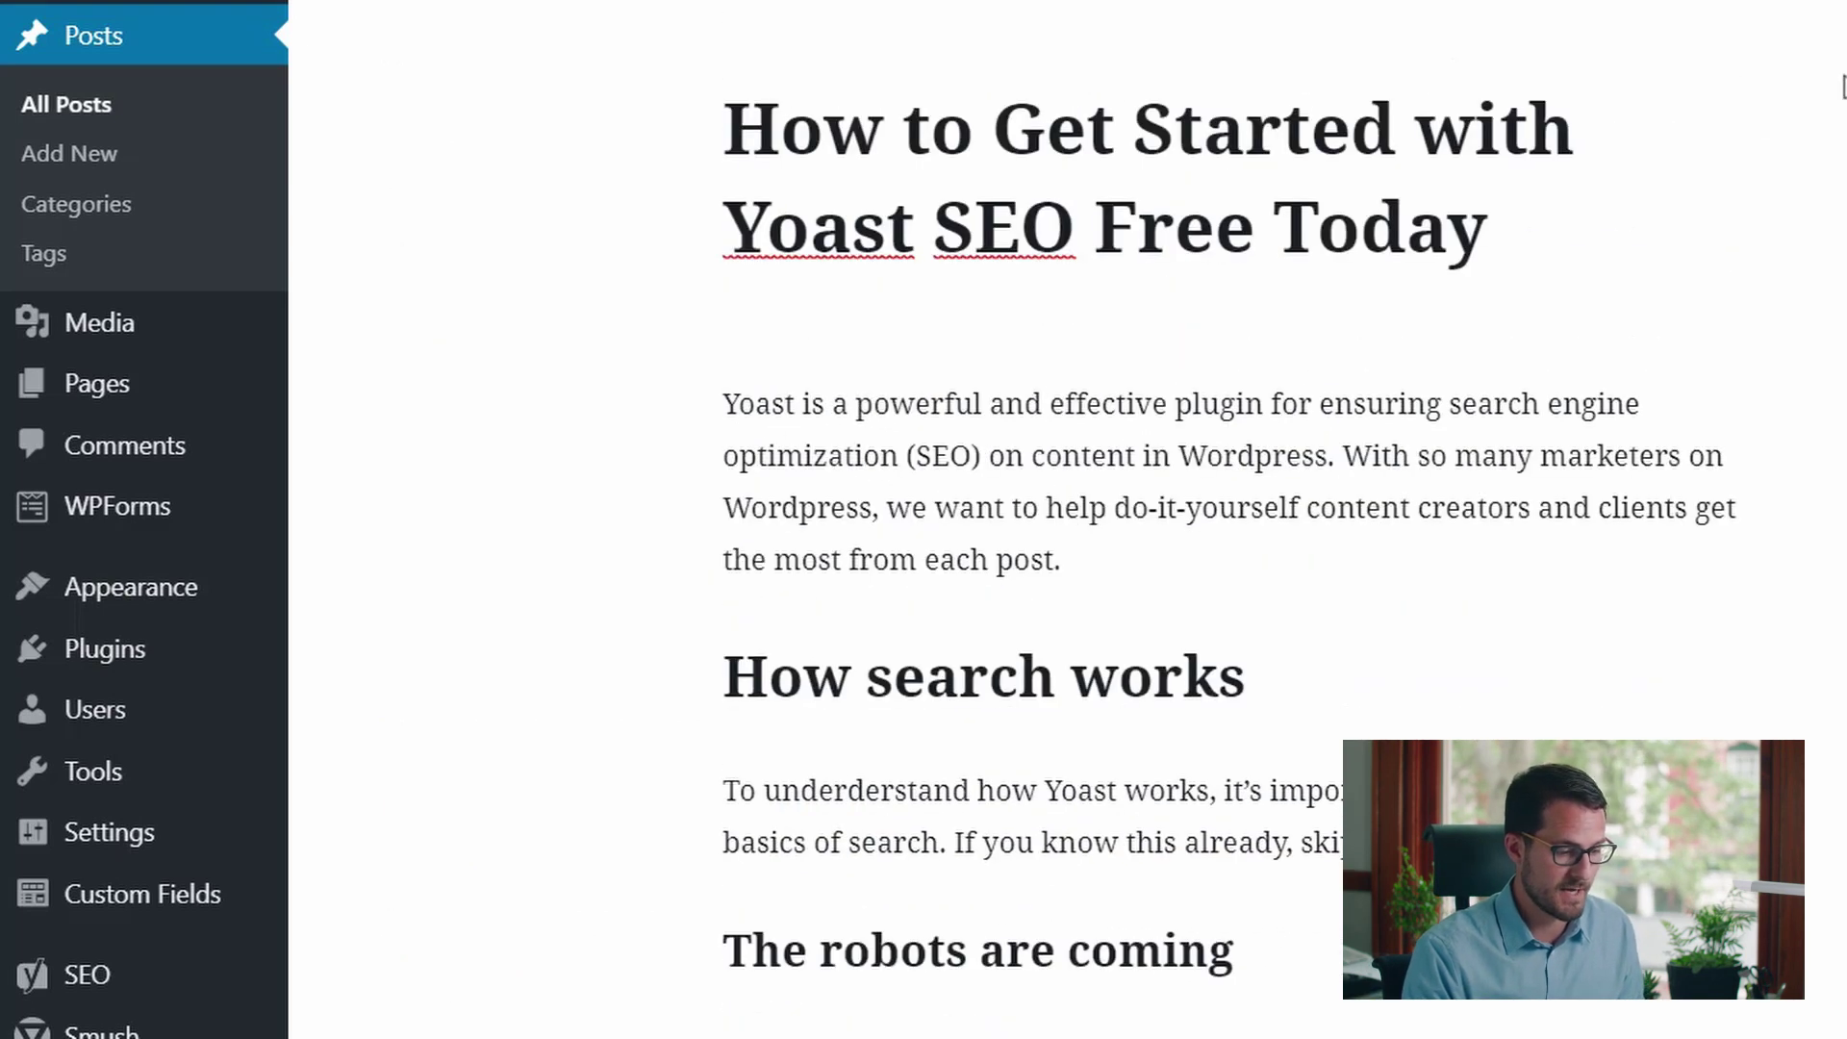
Insert 'SEO Free' after 'Yoast' in the post's opening sentence
{"action": "left_click", "coordinate": [805, 444]}
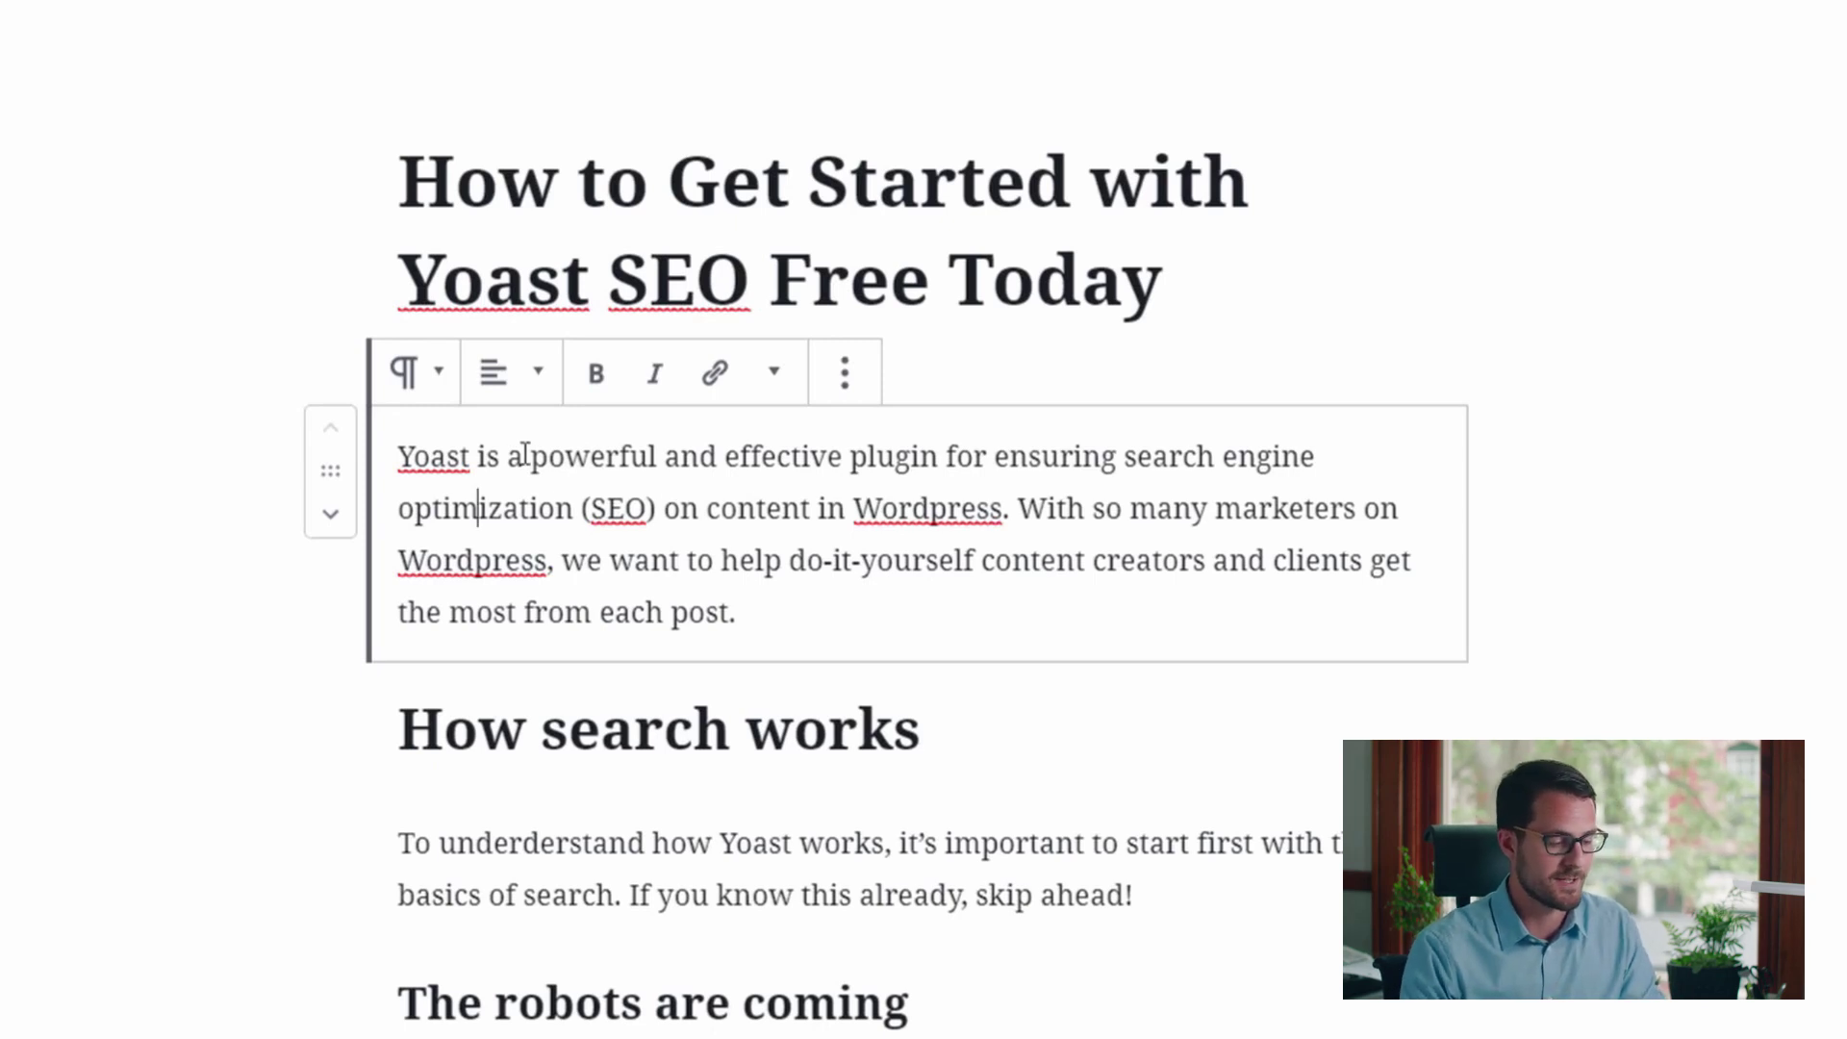
{"action": "left_click", "coordinate": [484, 458]}
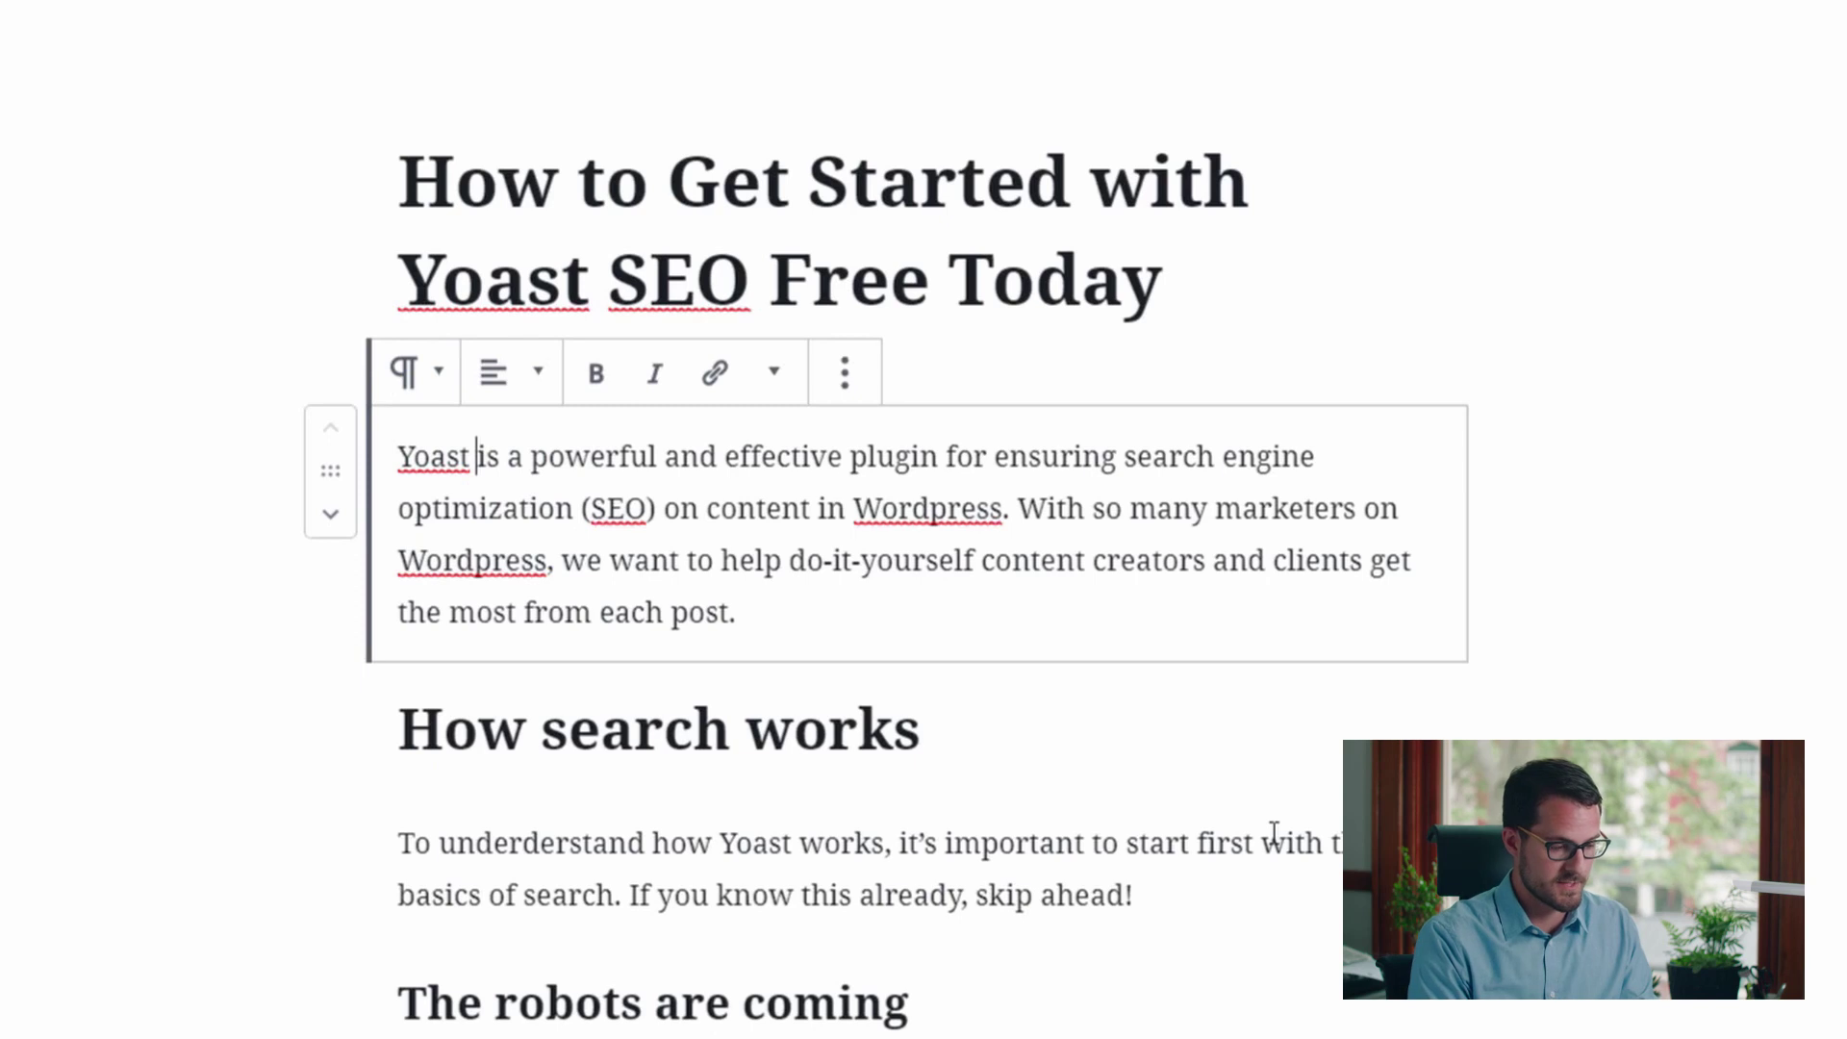
{"action": "type", "text": "SEO Free"}
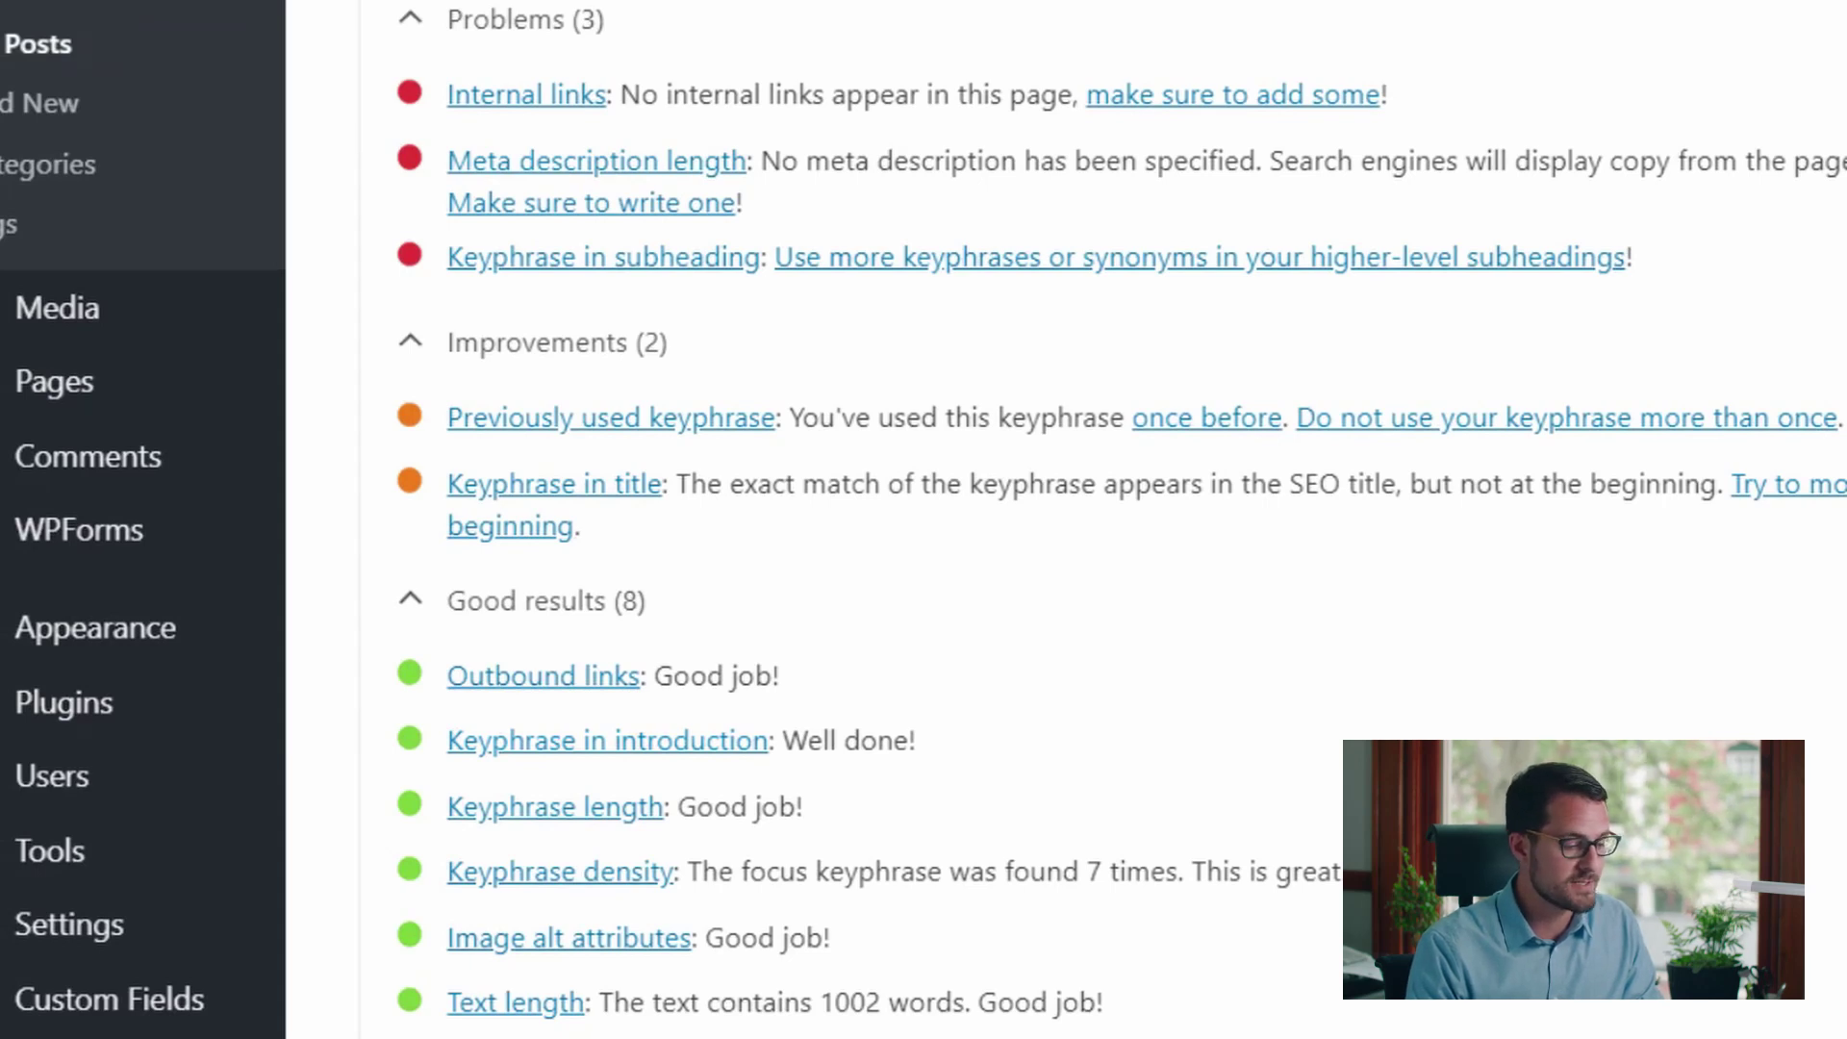
Scroll back up to the Yoast SEO box header with the SEO, Readability and Social tabs
{"action": "scroll", "coordinate": [1058, 577], "scroll_direction": "up", "scroll_amount": 10}
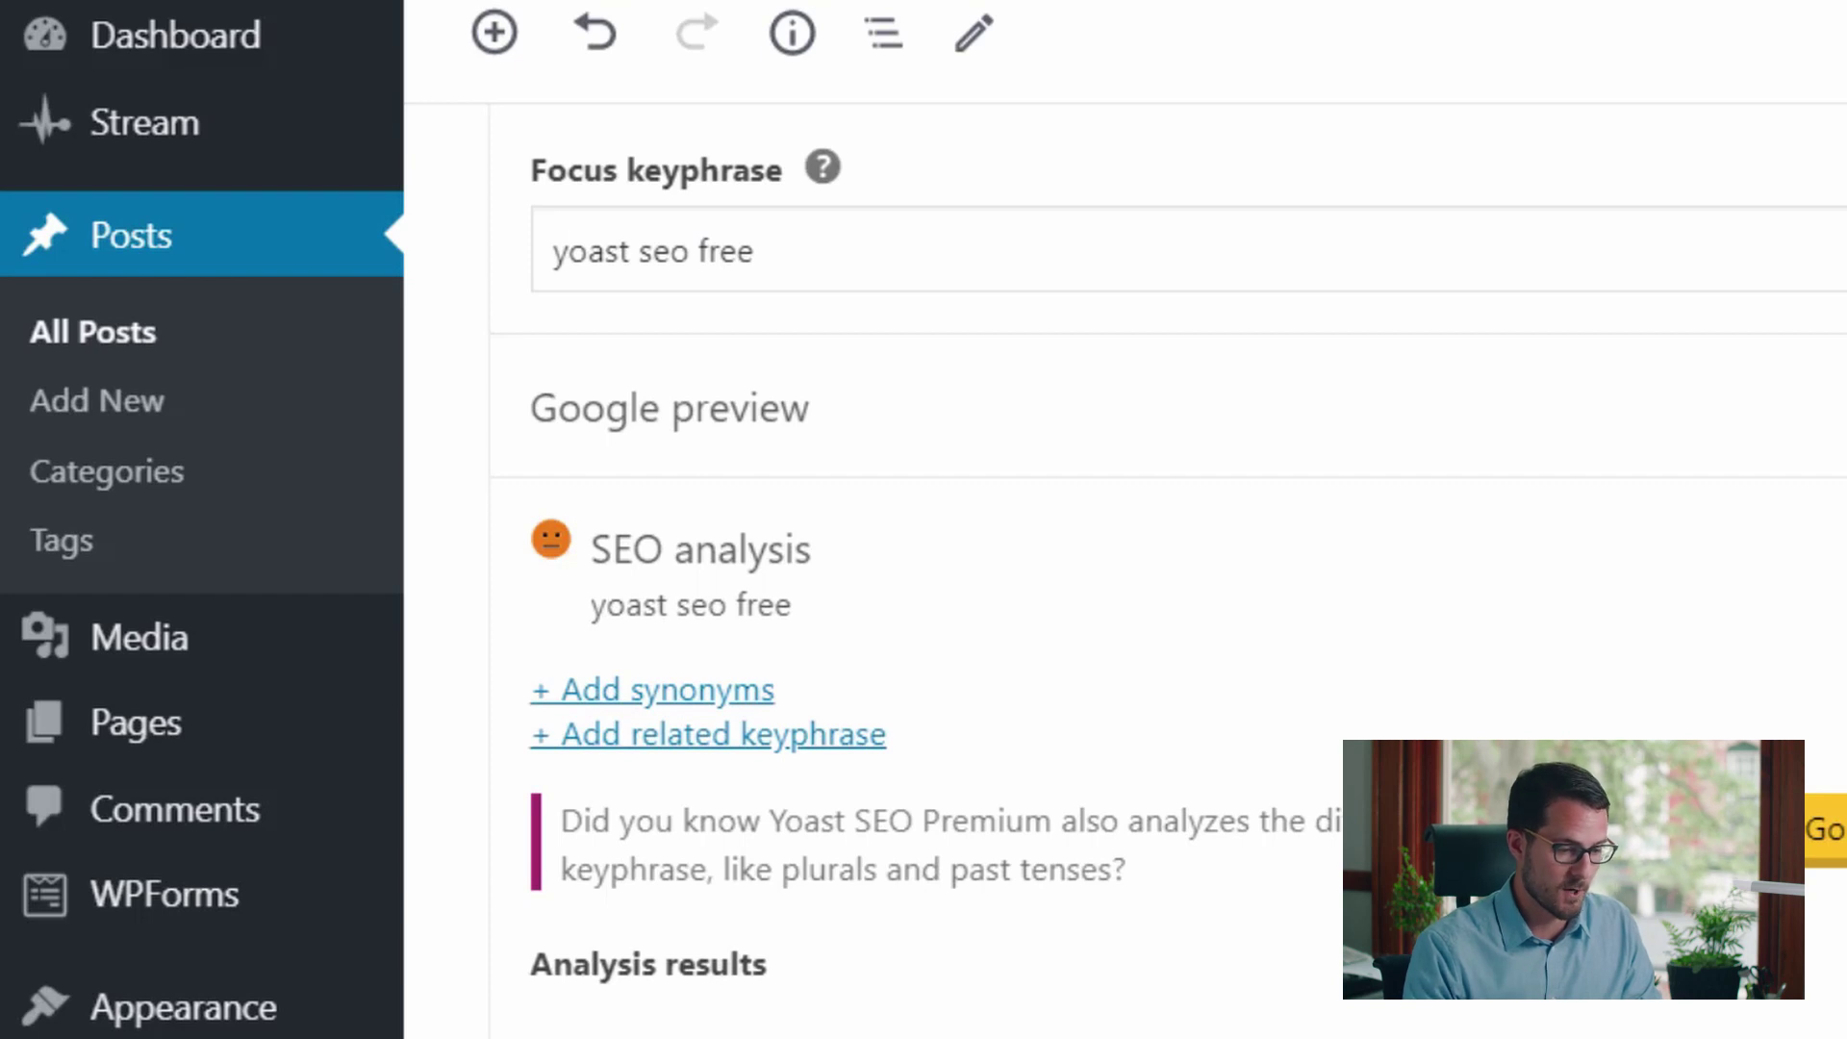
{"action": "scroll", "coordinate": [1121, 578], "scroll_direction": "up", "scroll_amount": 5}
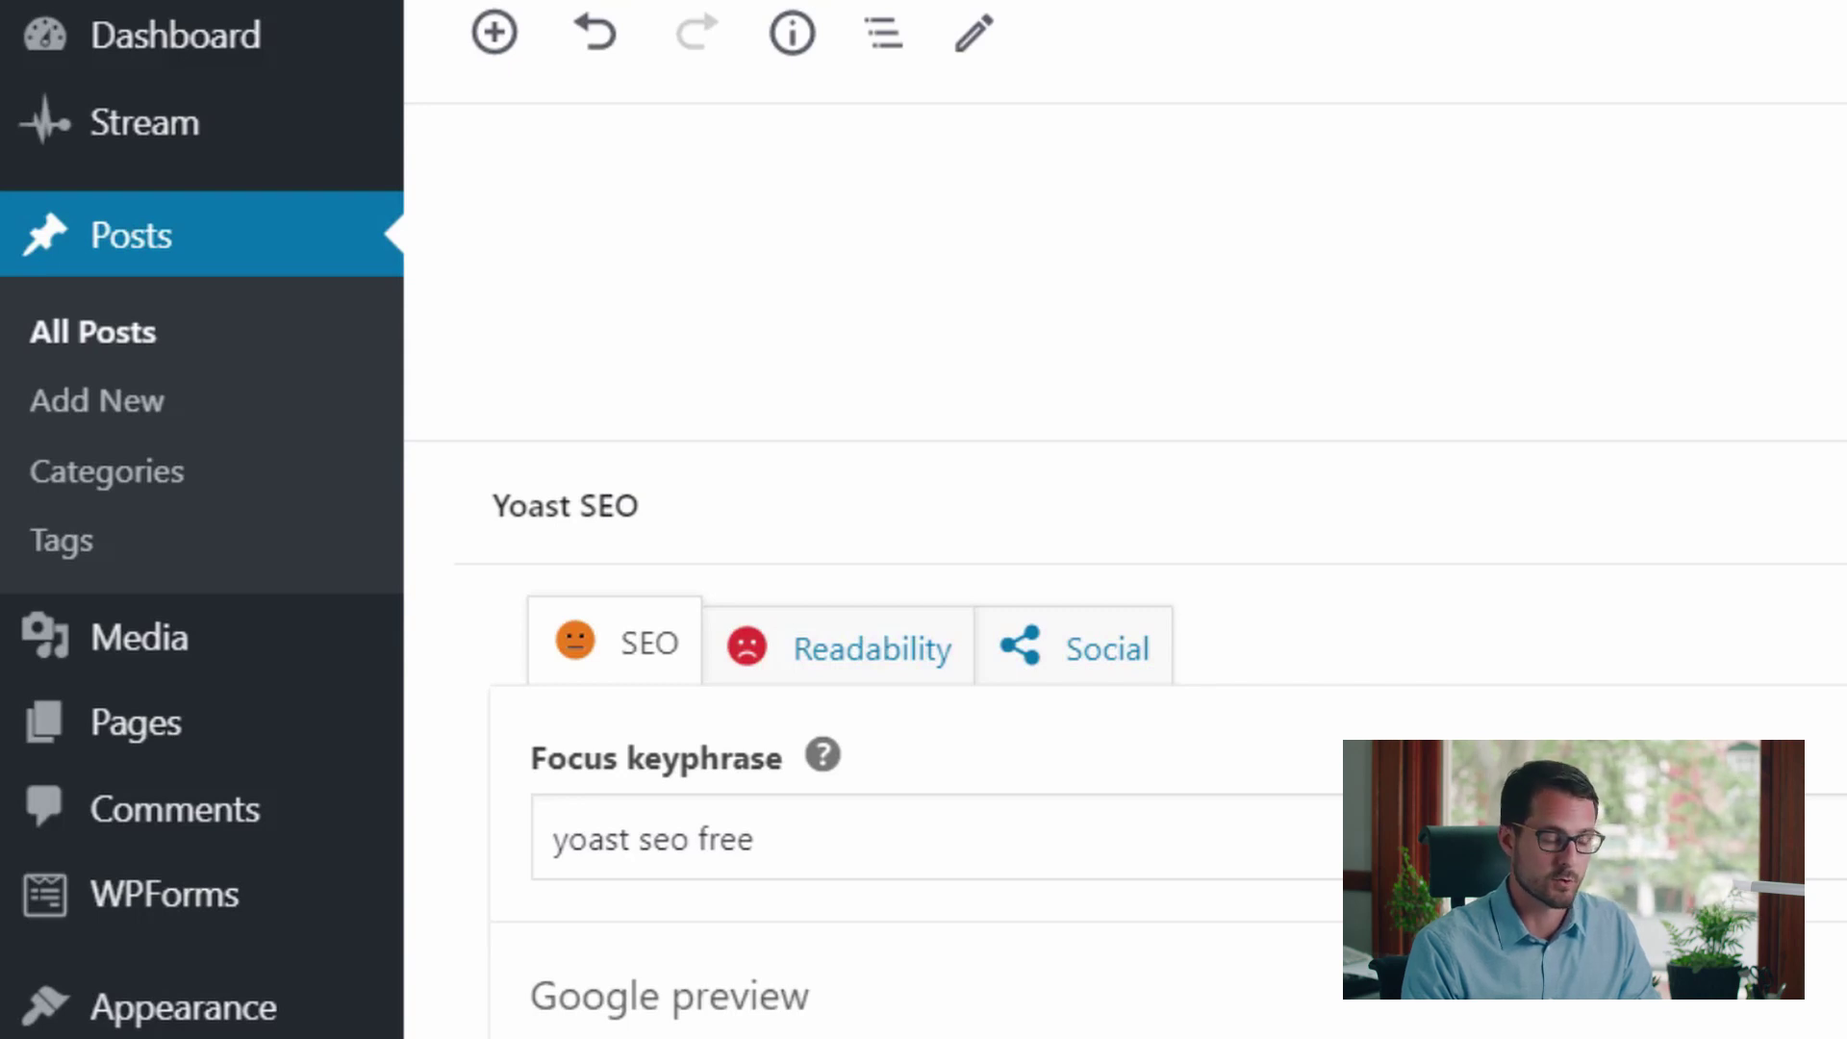
Expand the Google preview and open the snippet editor with SEO title, slug and meta description fields
{"action": "left_click", "coordinate": [1439, 499]}
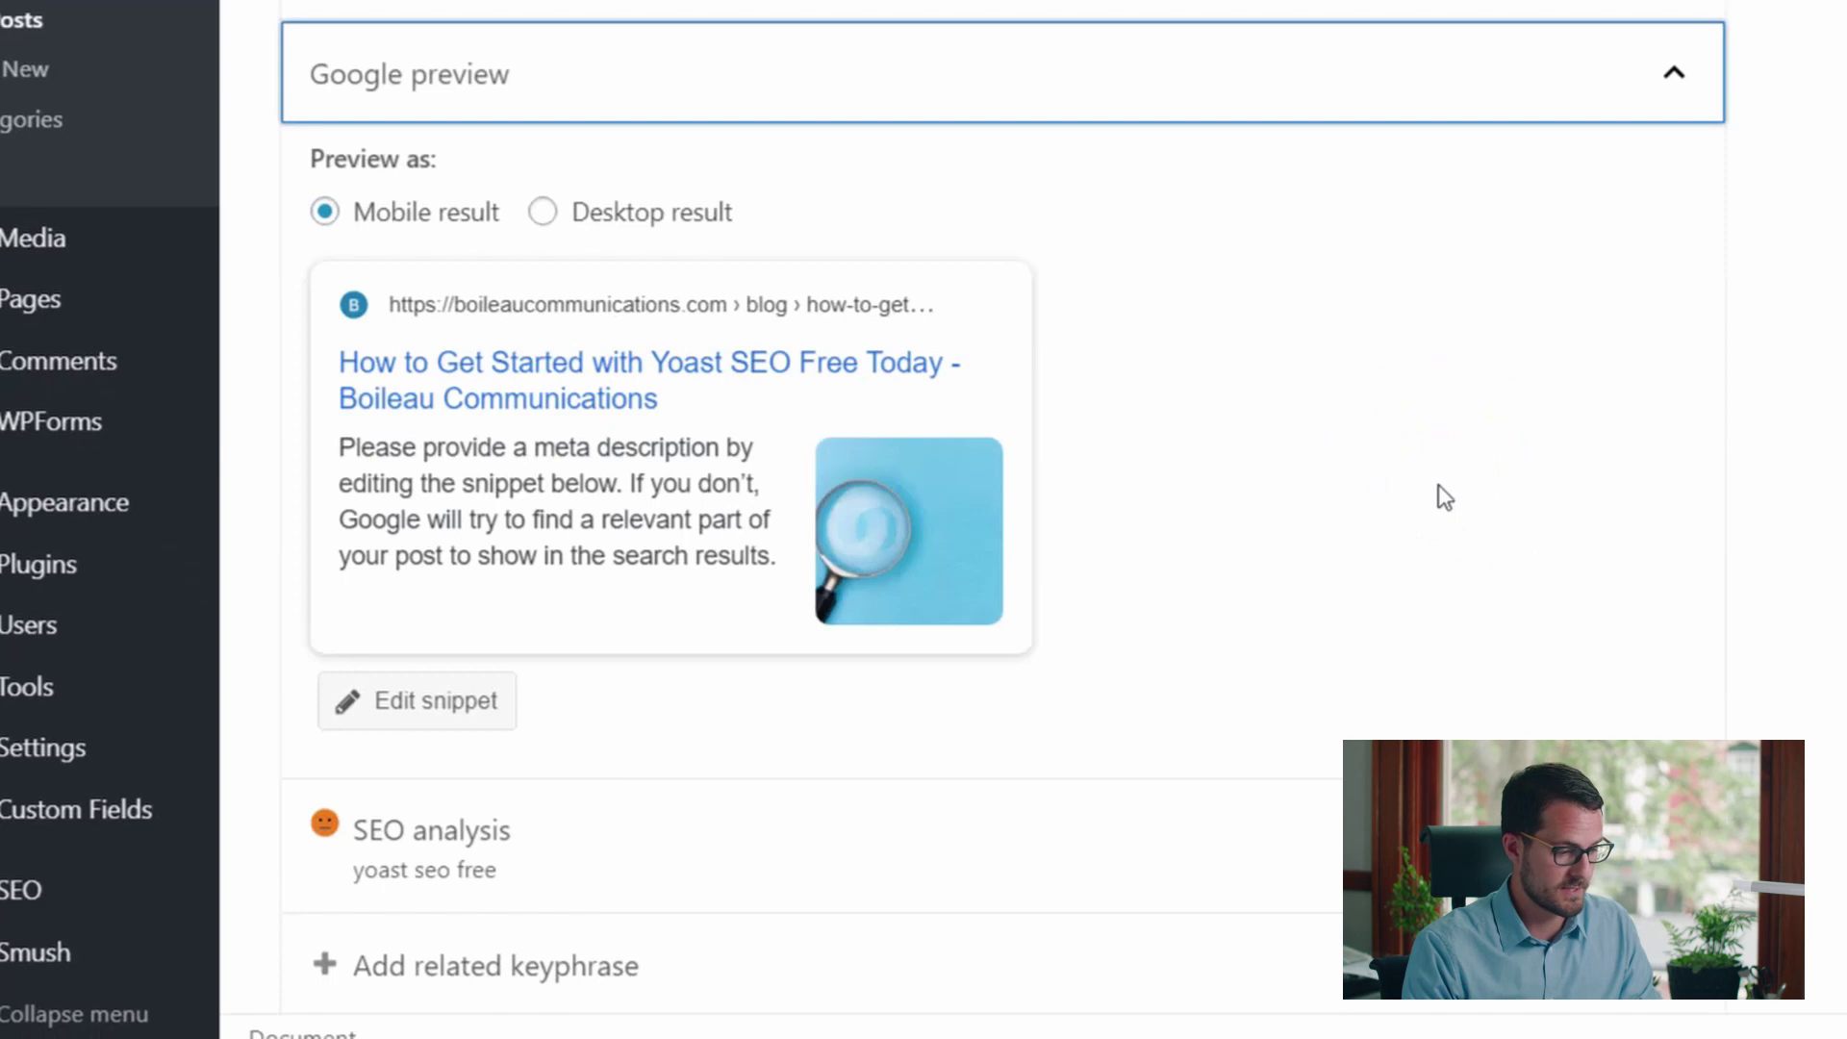
{"action": "left_click", "coordinate": [1841, 457]}
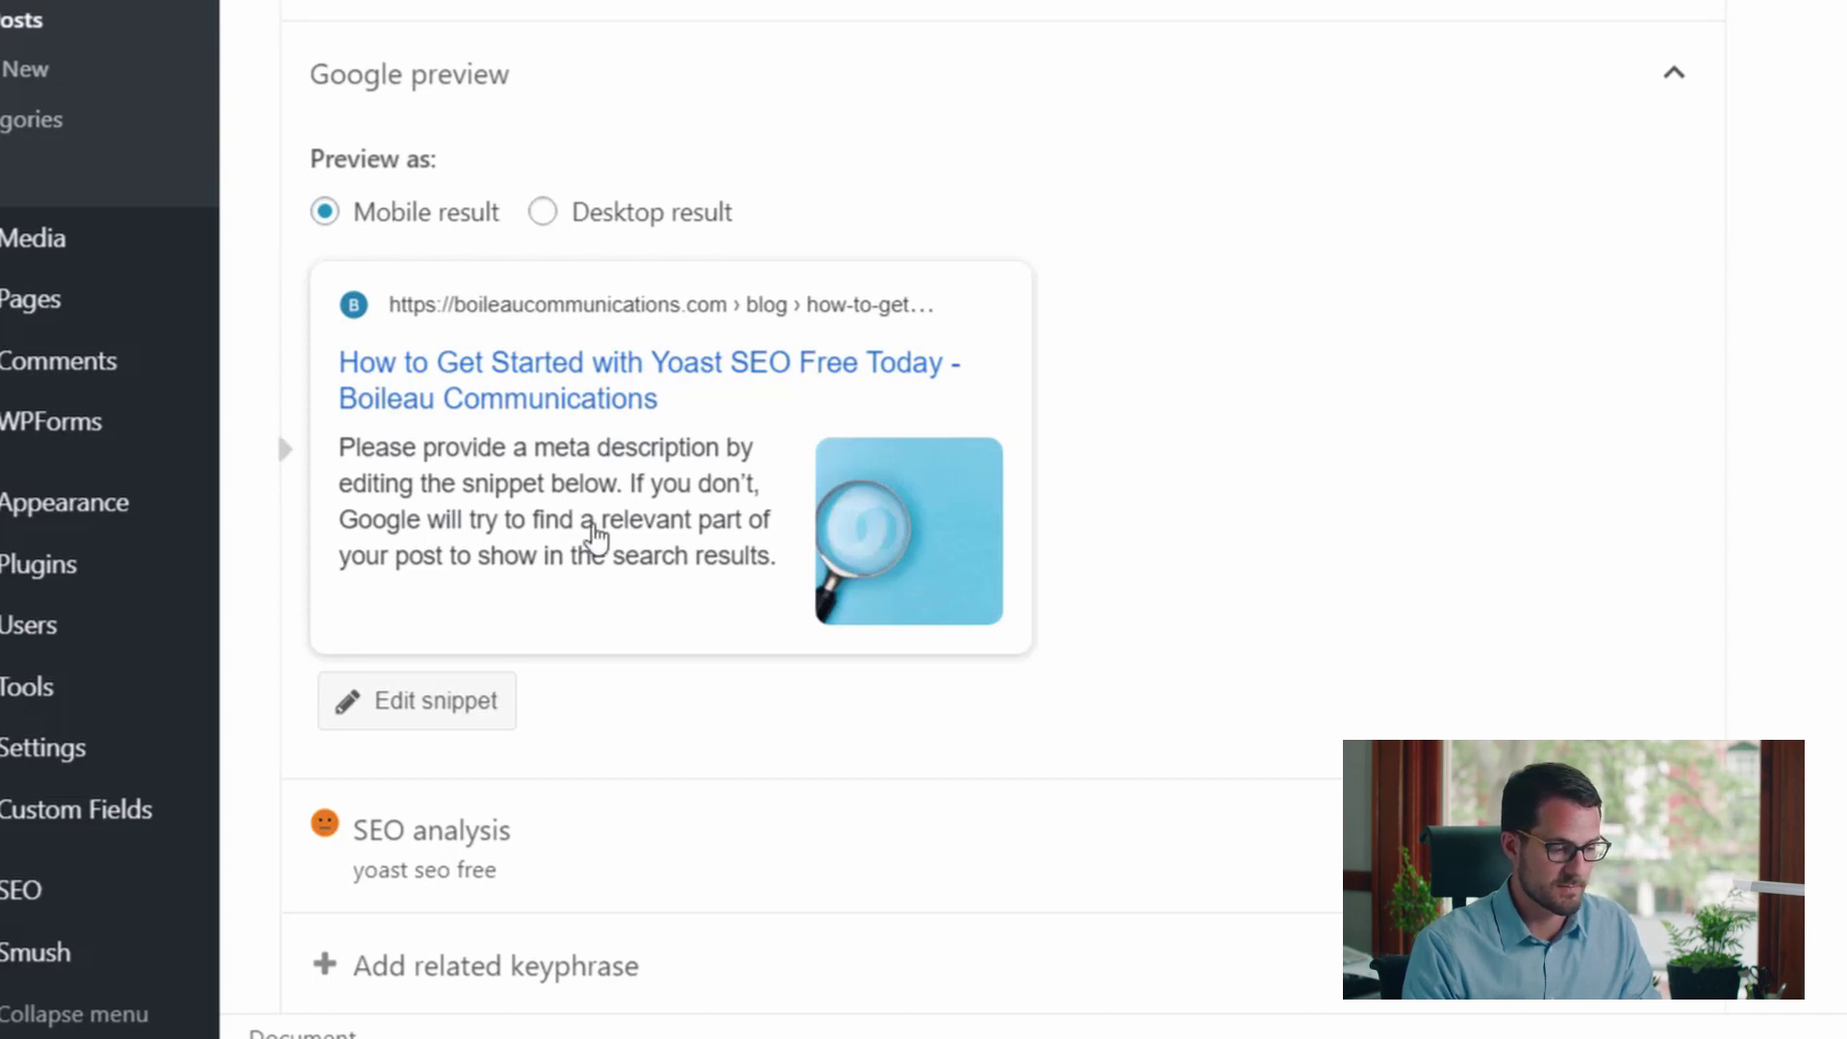
{"action": "scroll", "coordinate": [592, 523], "scroll_direction": "down", "scroll_amount": 2}
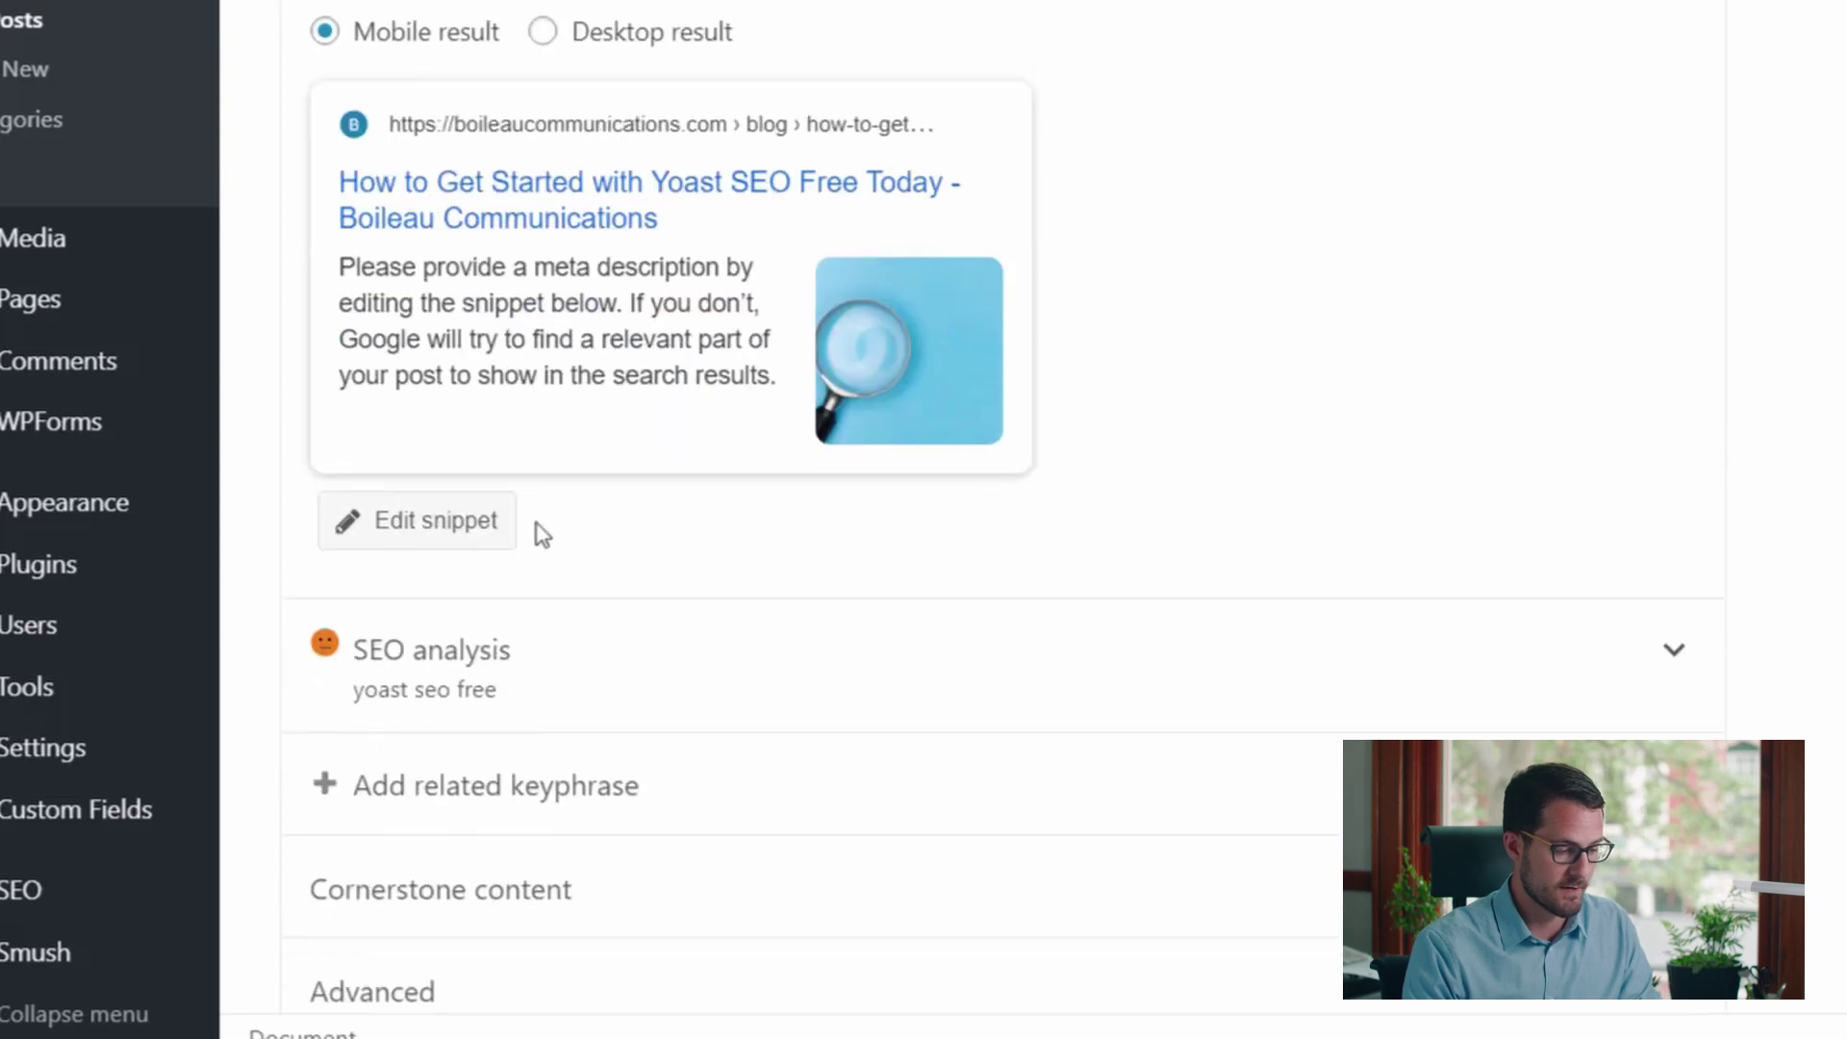
{"action": "left_click", "coordinate": [442, 527]}
{"action": "scroll", "coordinate": [441, 523], "scroll_direction": "down", "scroll_amount": 5}
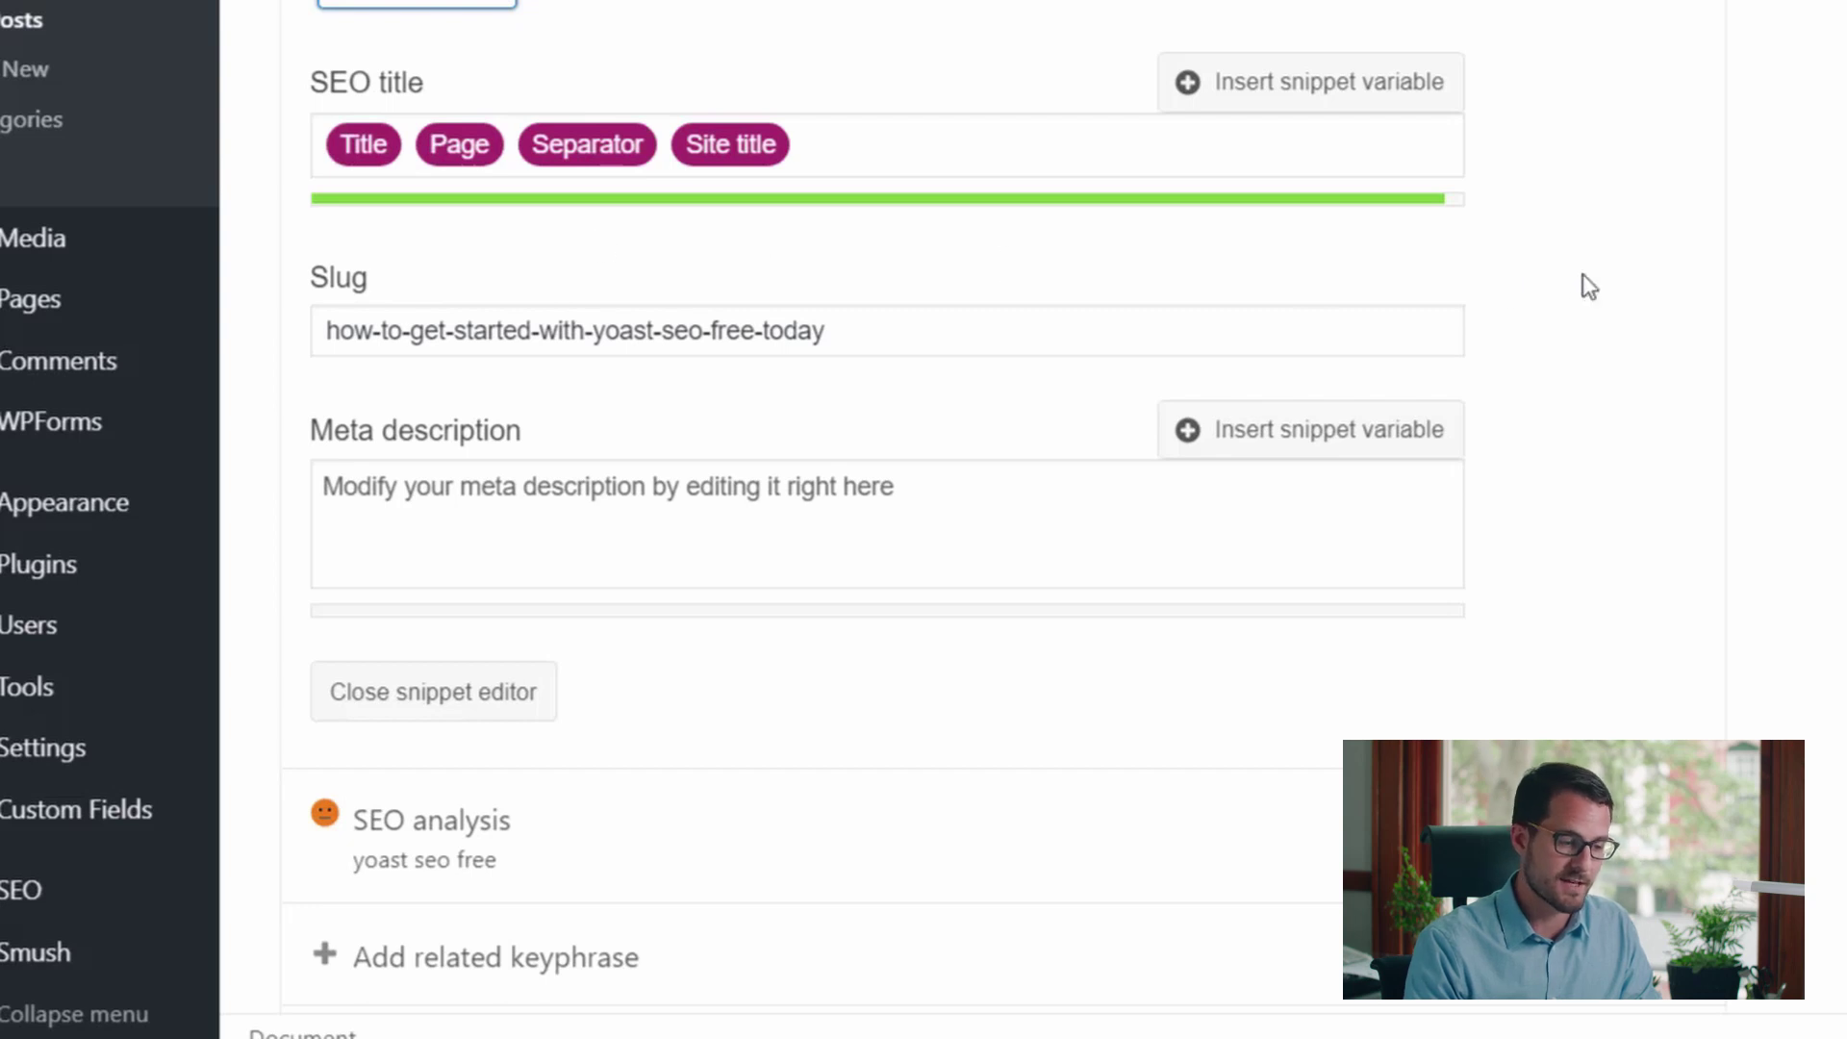
Review the mobile search preview with its 'Boost your search ranking…' description, then collapse the Google preview
{"action": "scroll", "coordinate": [1588, 286], "scroll_direction": "up", "scroll_amount": 3}
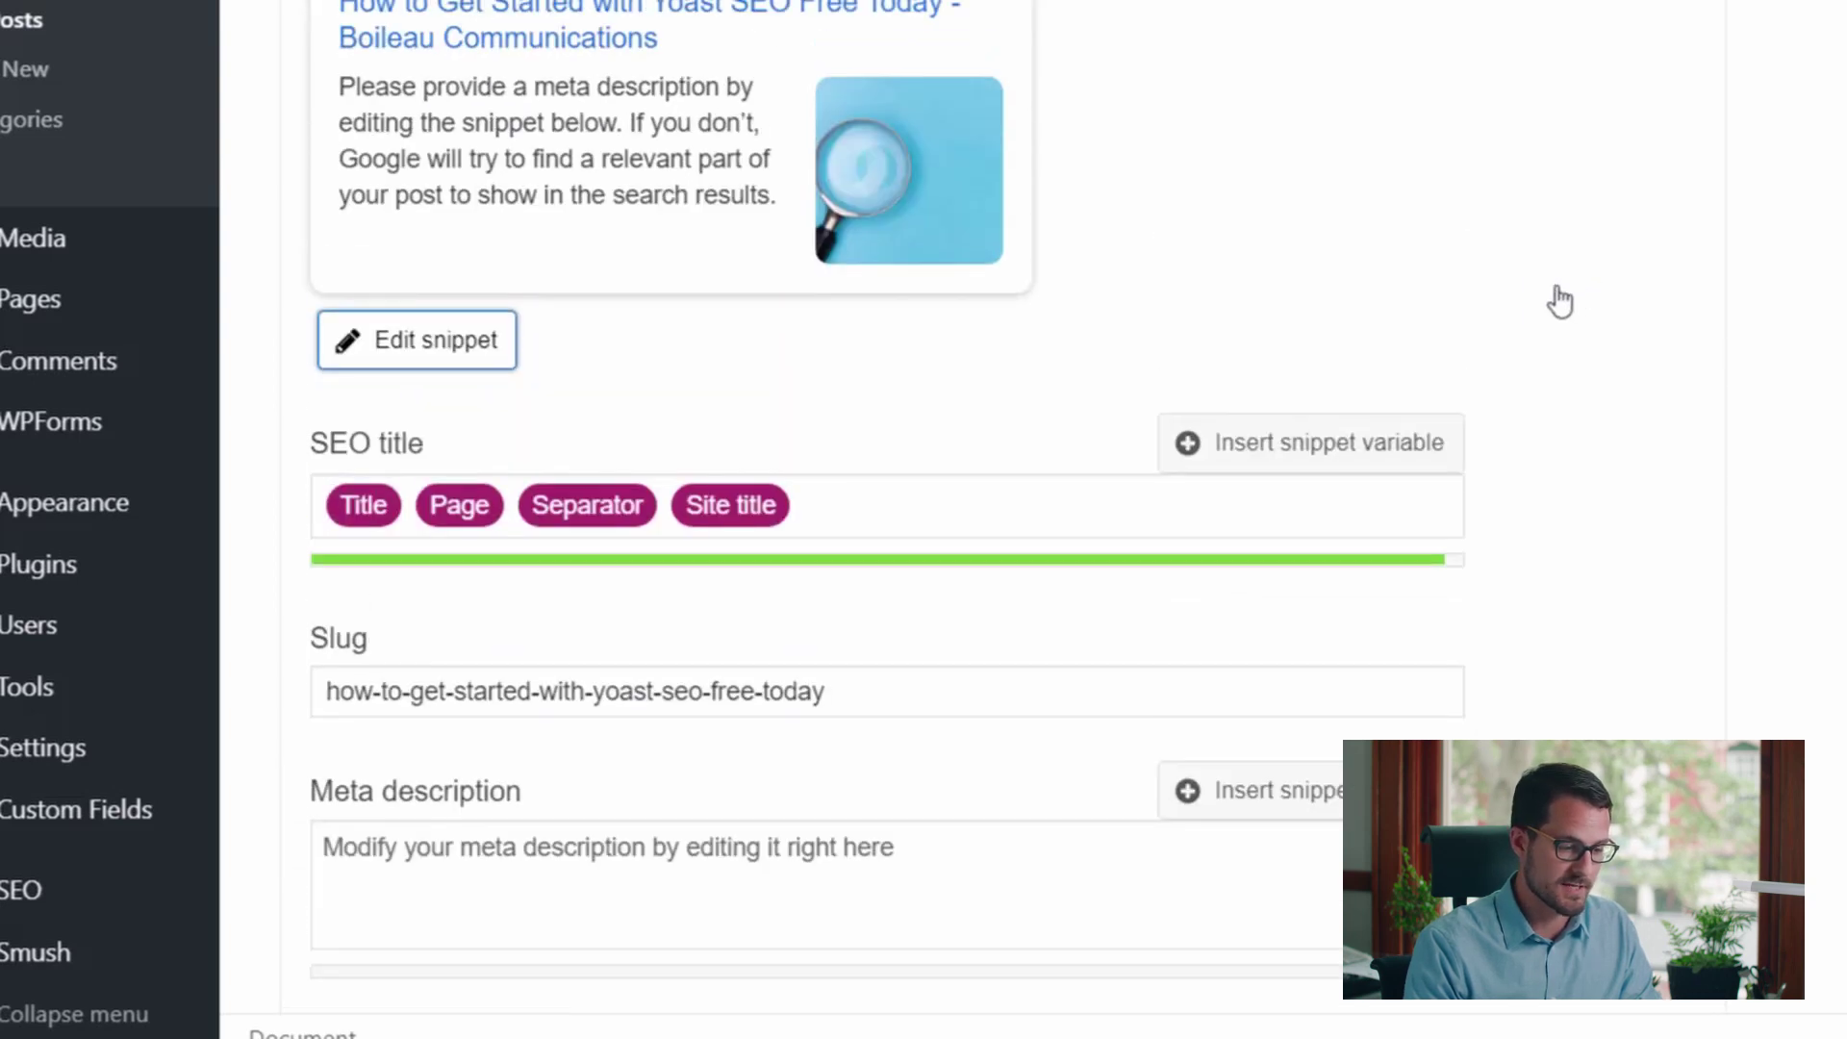
{"action": "scroll", "coordinate": [843, 614], "scroll_direction": "down", "scroll_amount": 2}
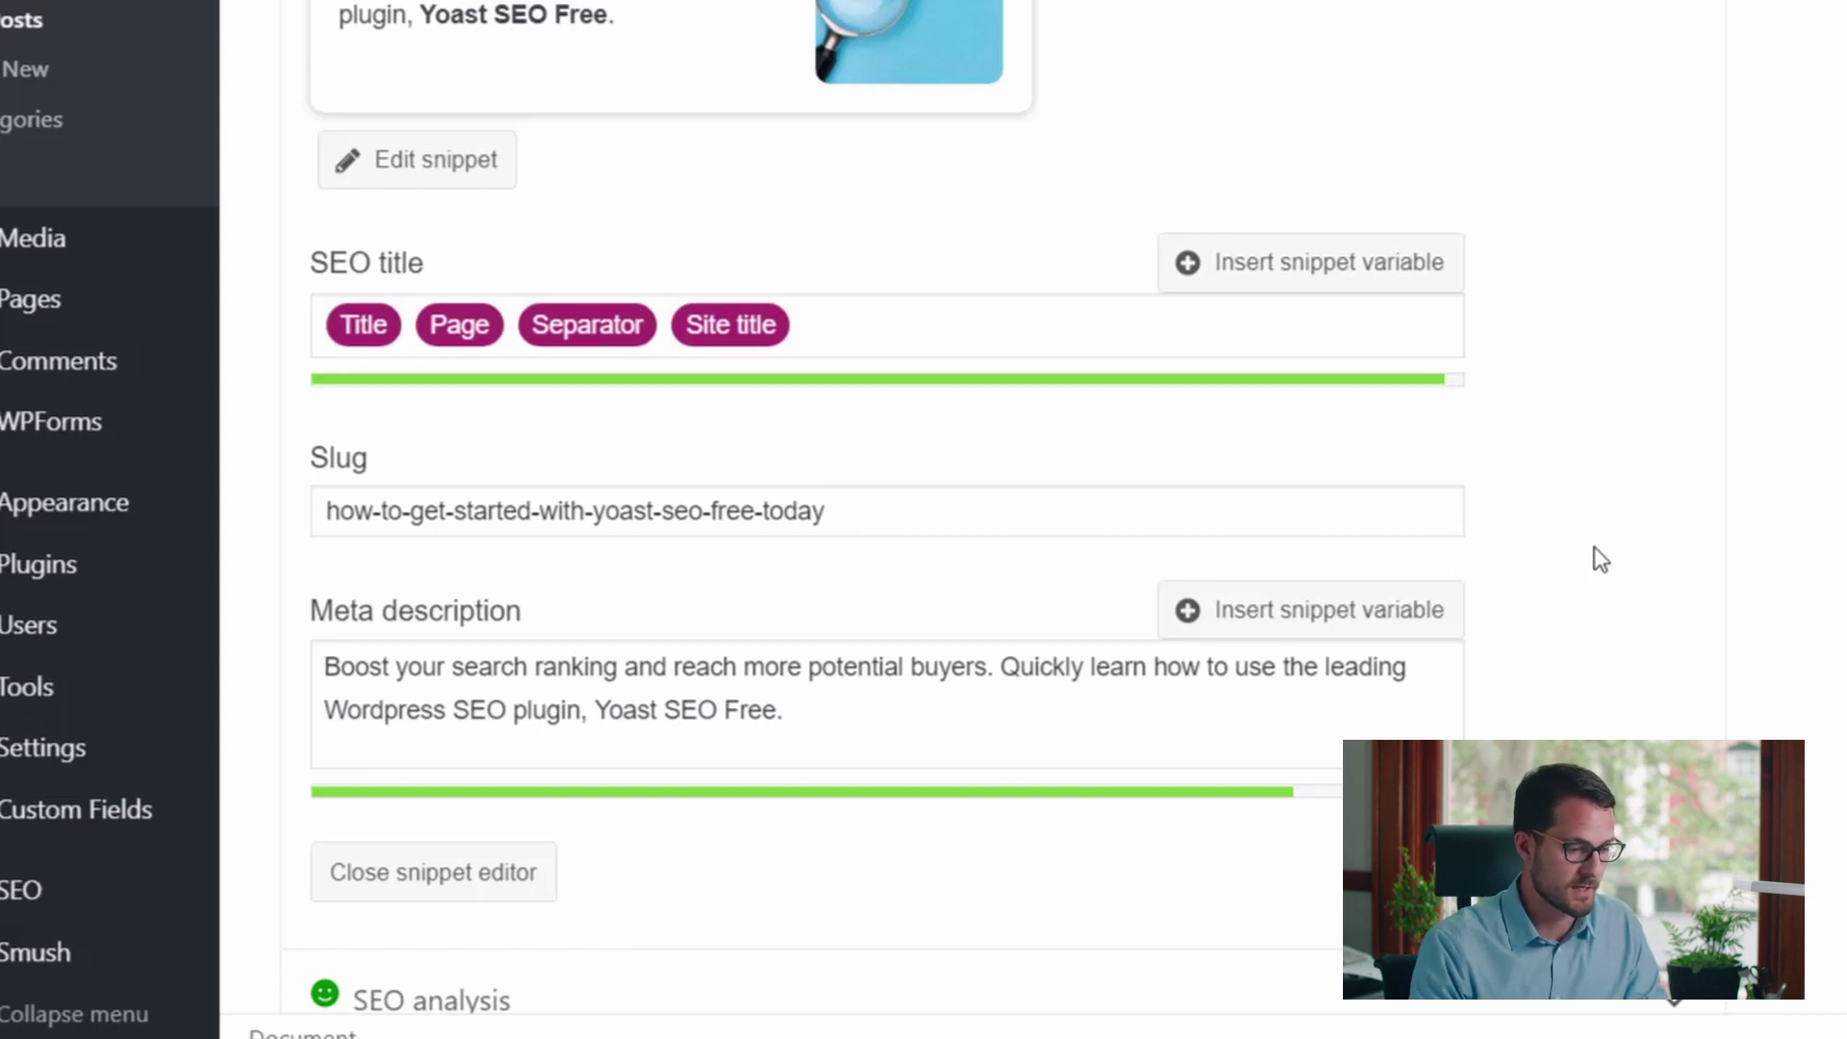
{"action": "scroll", "coordinate": [1594, 548], "scroll_direction": "up", "scroll_amount": 3}
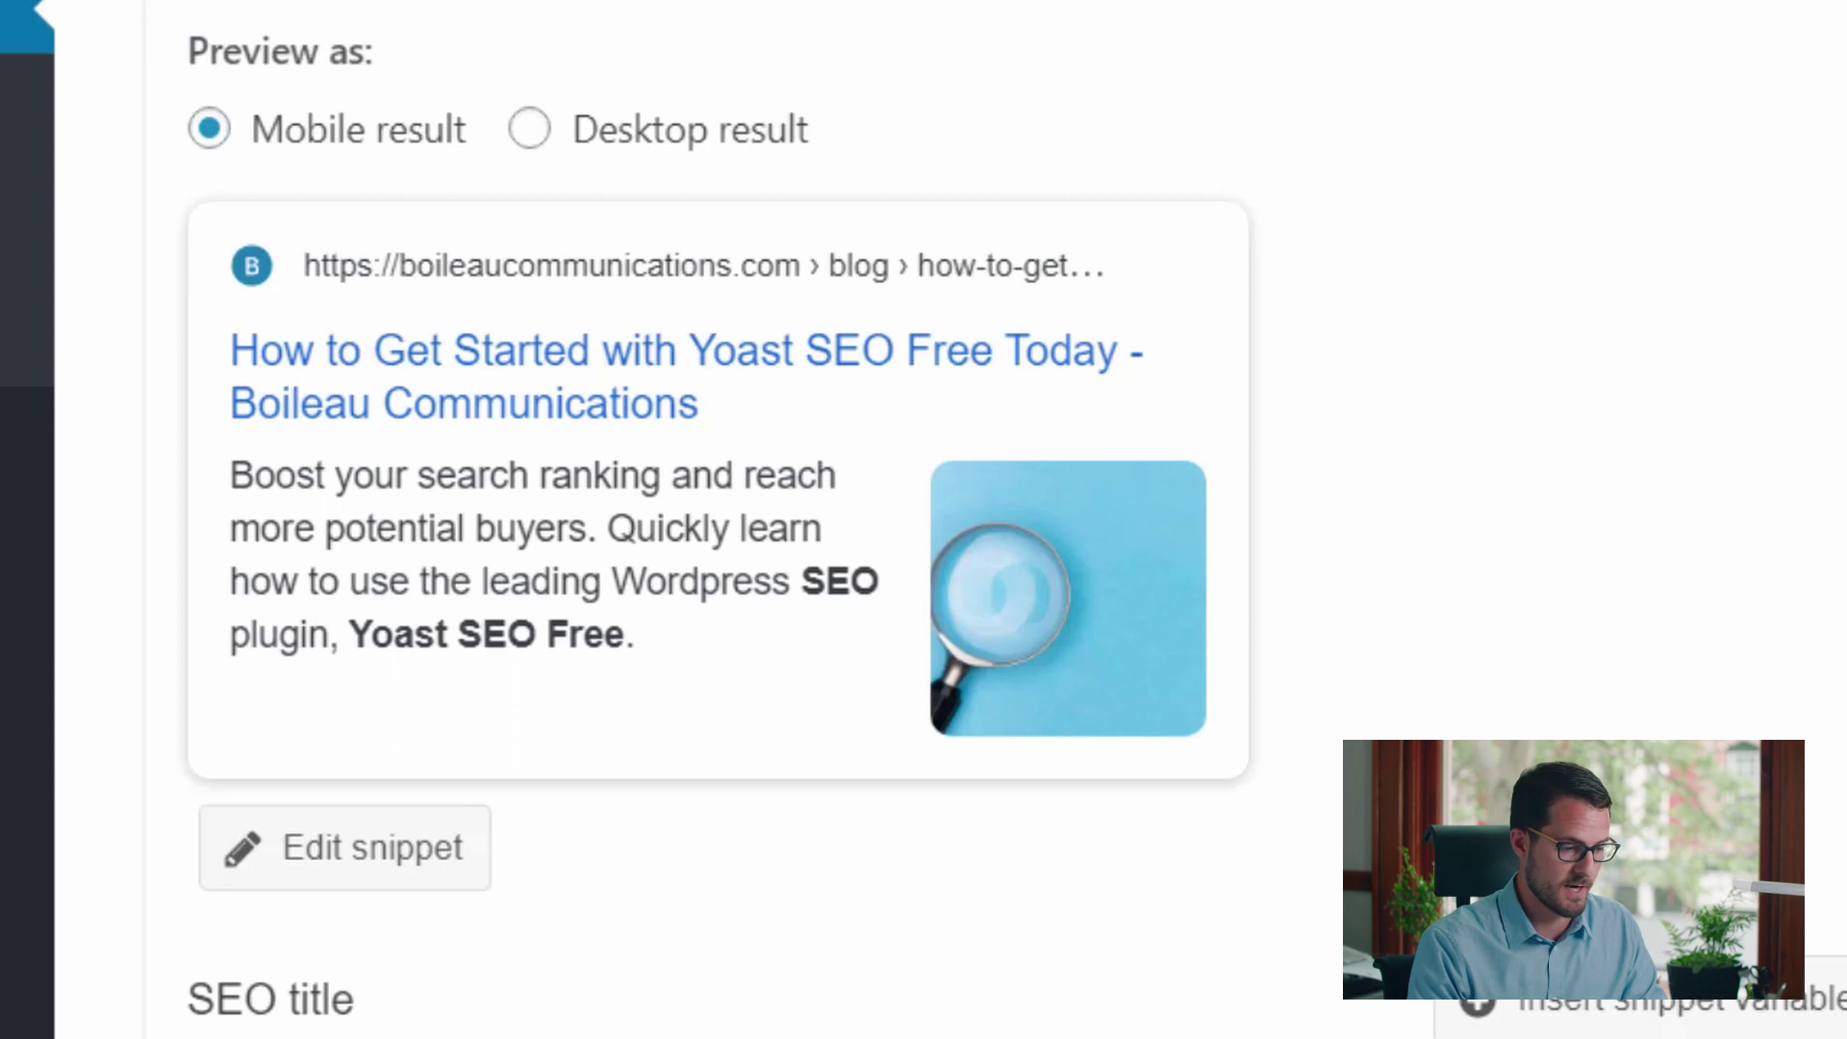
{"action": "left_click", "coordinate": [1105, 222]}
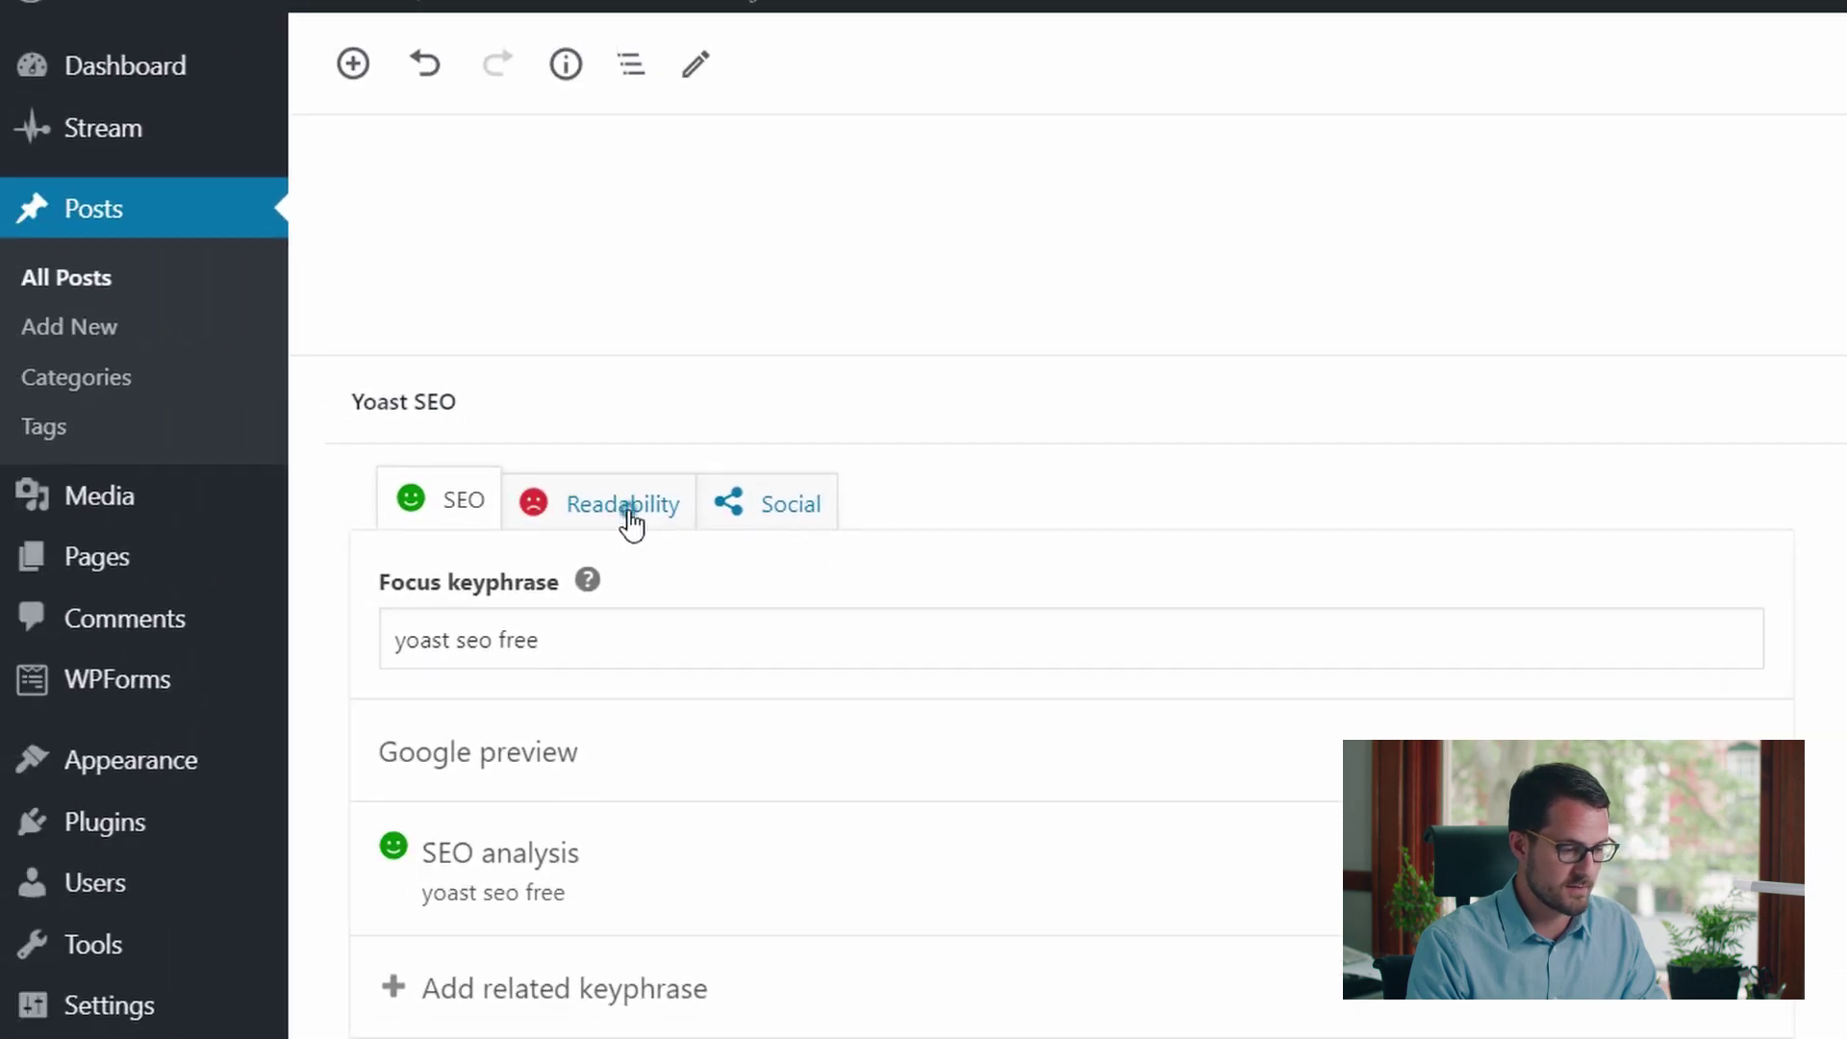
Show the Readability results and highlight the over-150-word paragraph flagged under Paragraph length
{"action": "left_click", "coordinate": [627, 510]}
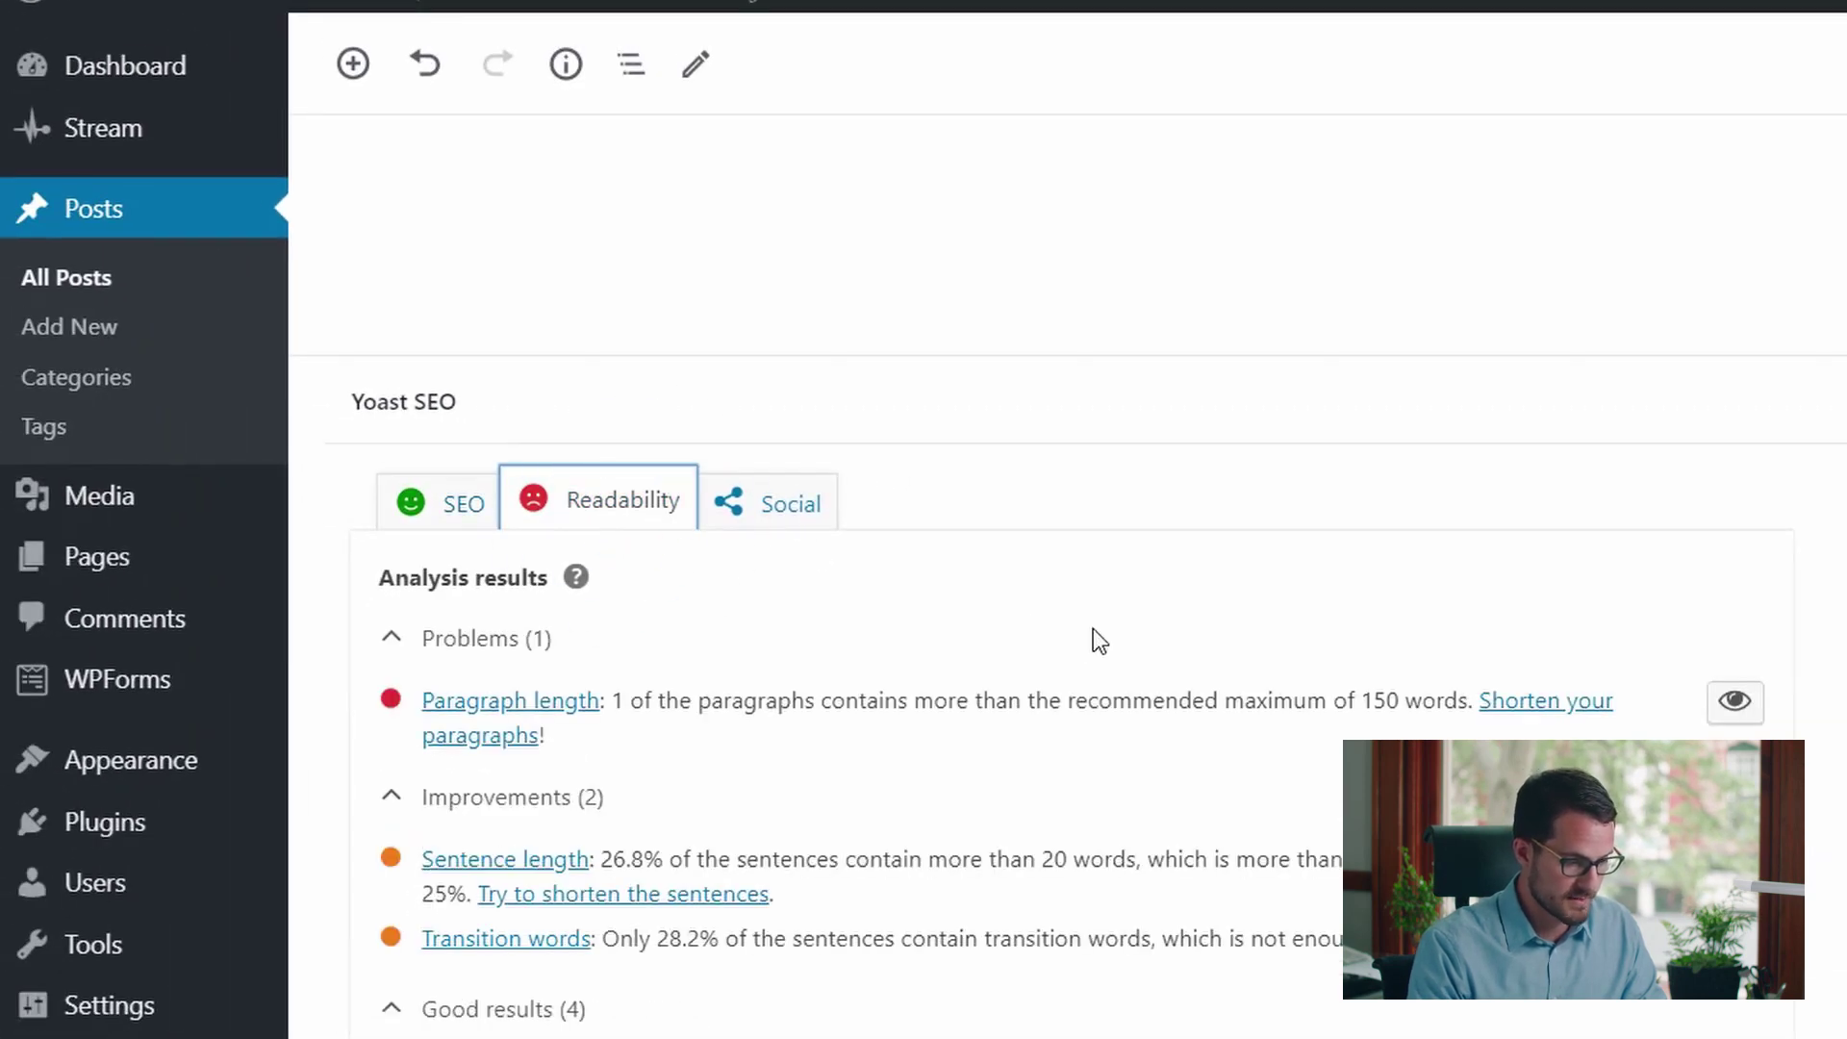
{"action": "scroll", "coordinate": [1092, 627], "scroll_direction": "down", "scroll_amount": 1}
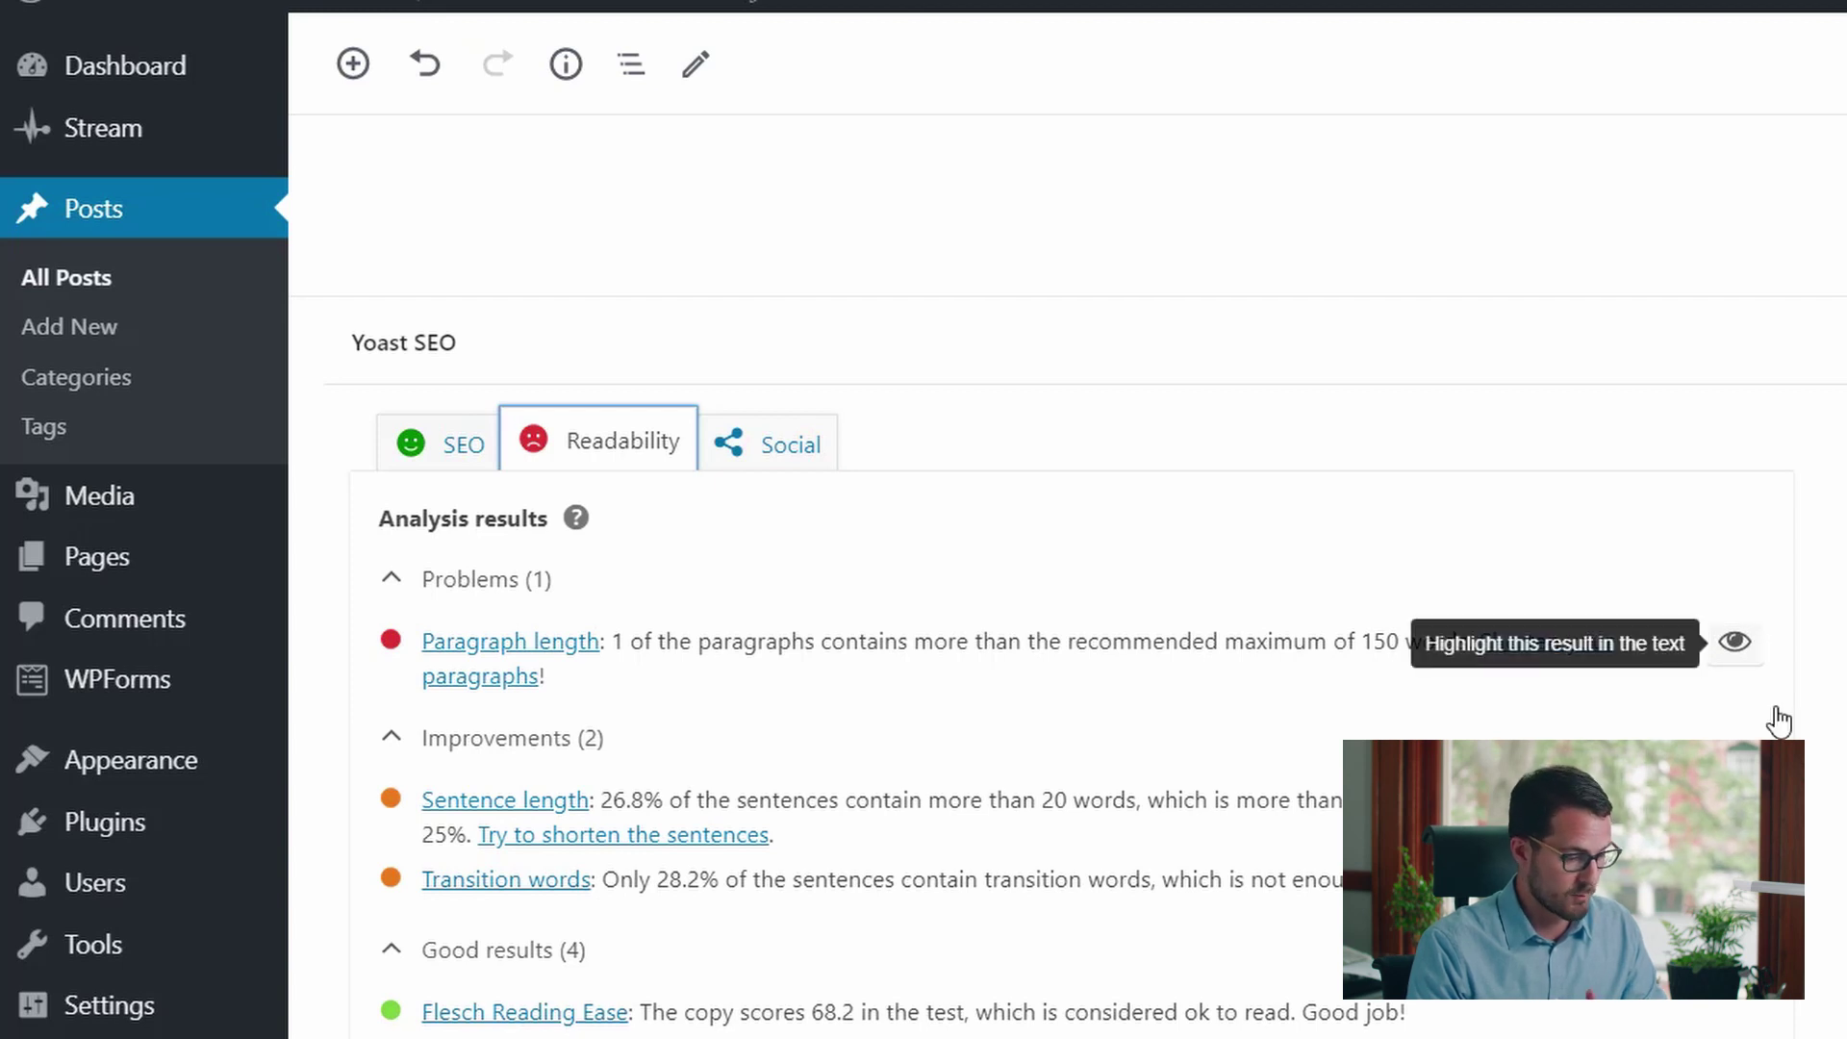
{"action": "left_click", "coordinate": [1735, 642]}
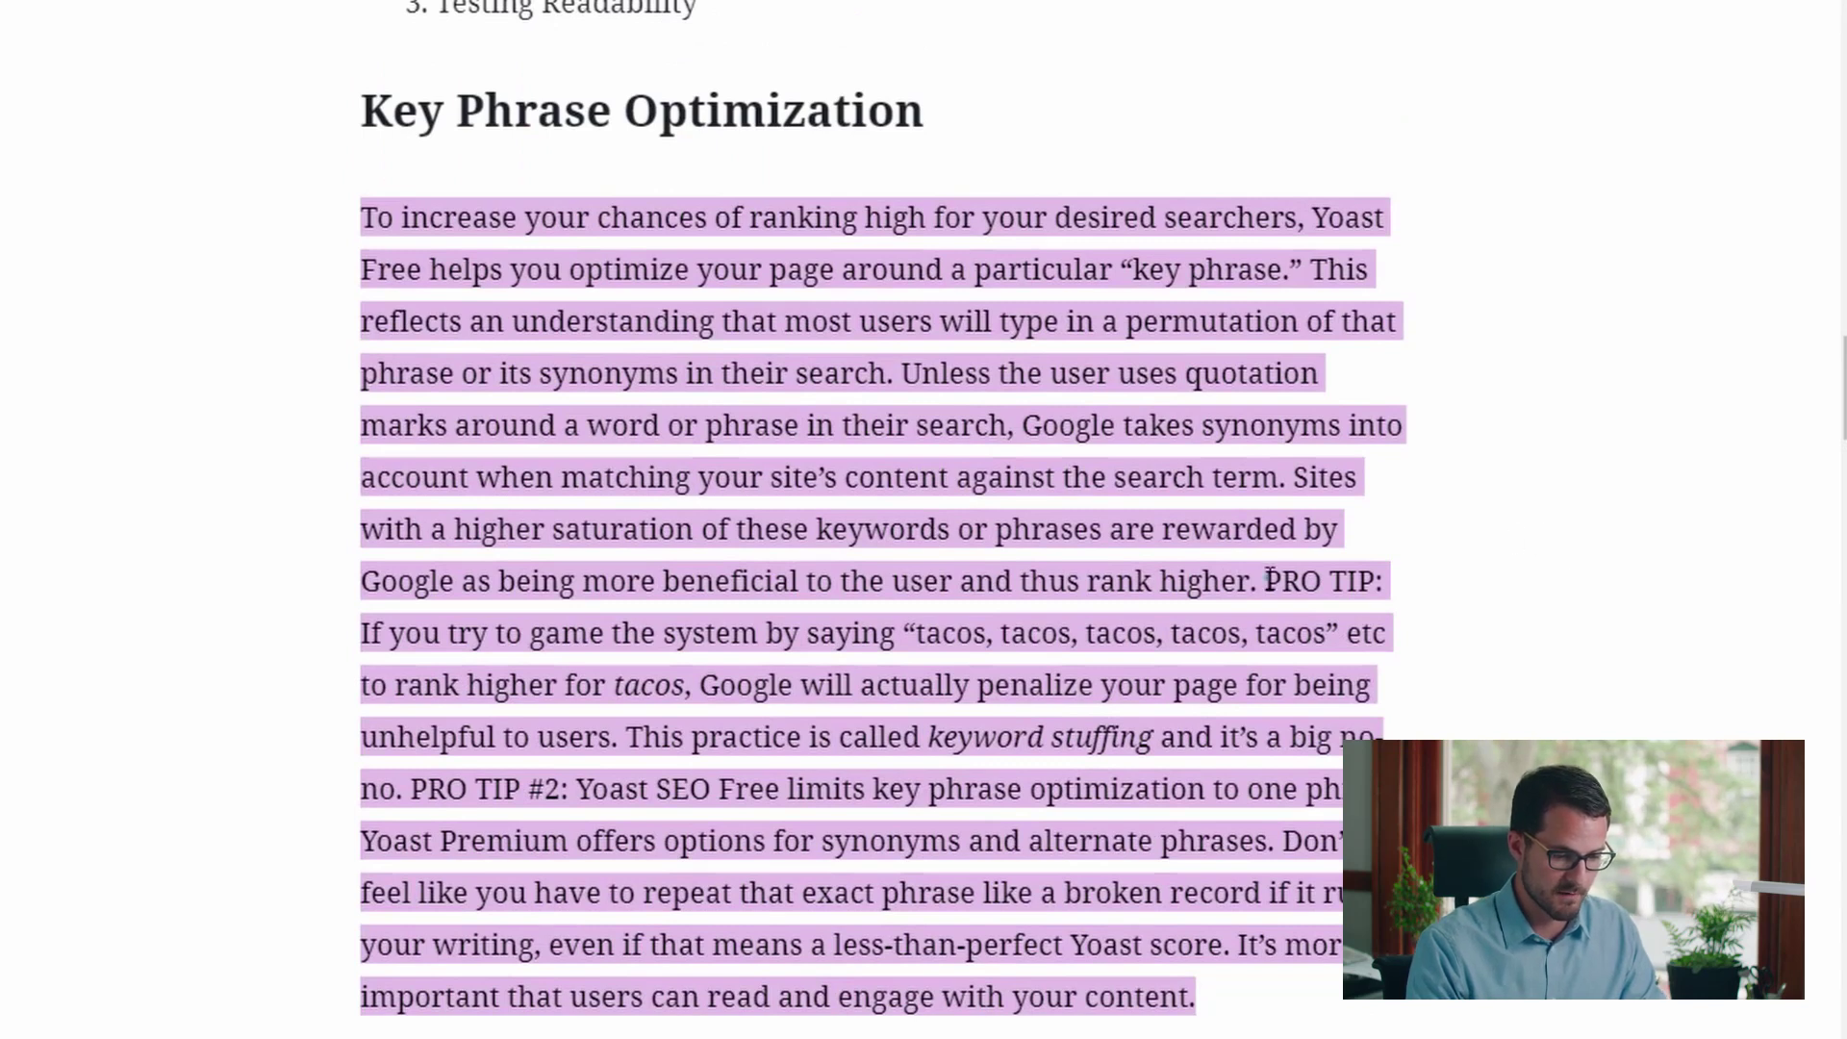
Start new paragraphs at 'PRO TIP:' and 'PRO TIP #2', removing the preceding spaces
{"action": "left_click", "coordinate": [1267, 579]}
{"action": "key", "text": "BackSpace"}
{"action": "key", "text": "Return"}
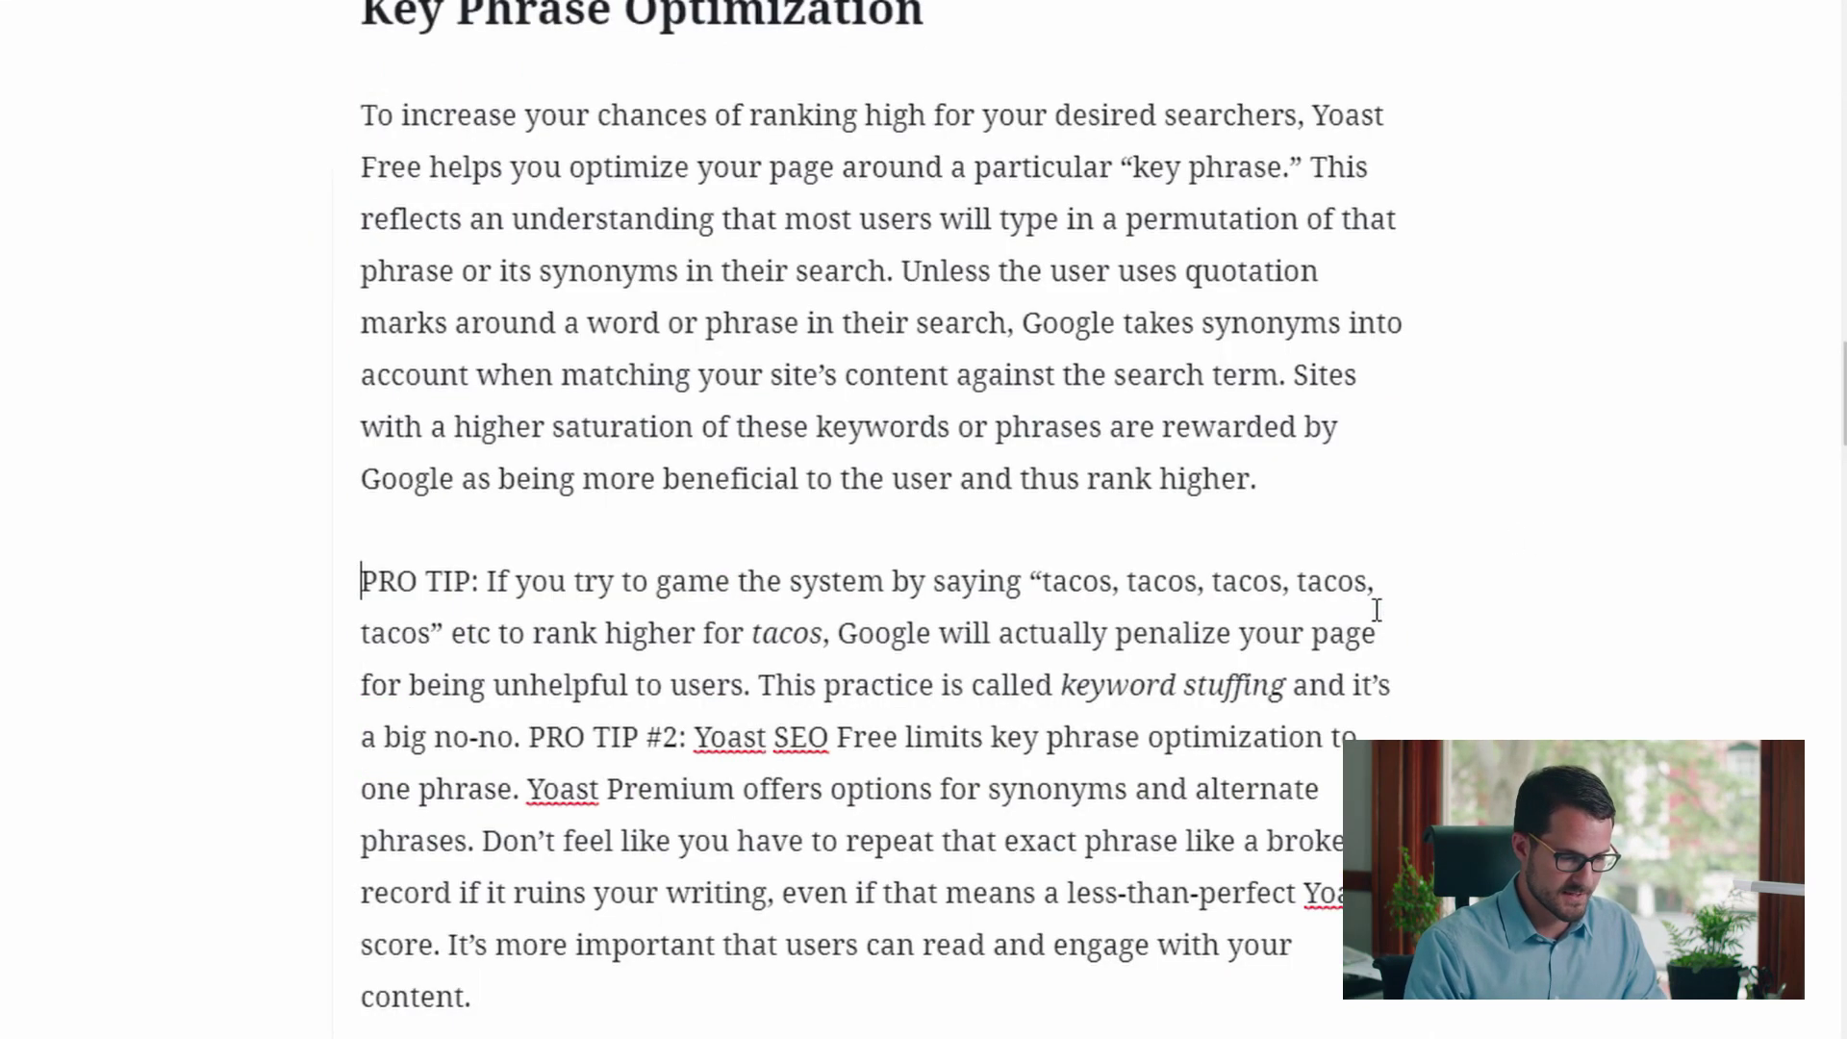
{"action": "left_click", "coordinate": [532, 737]}
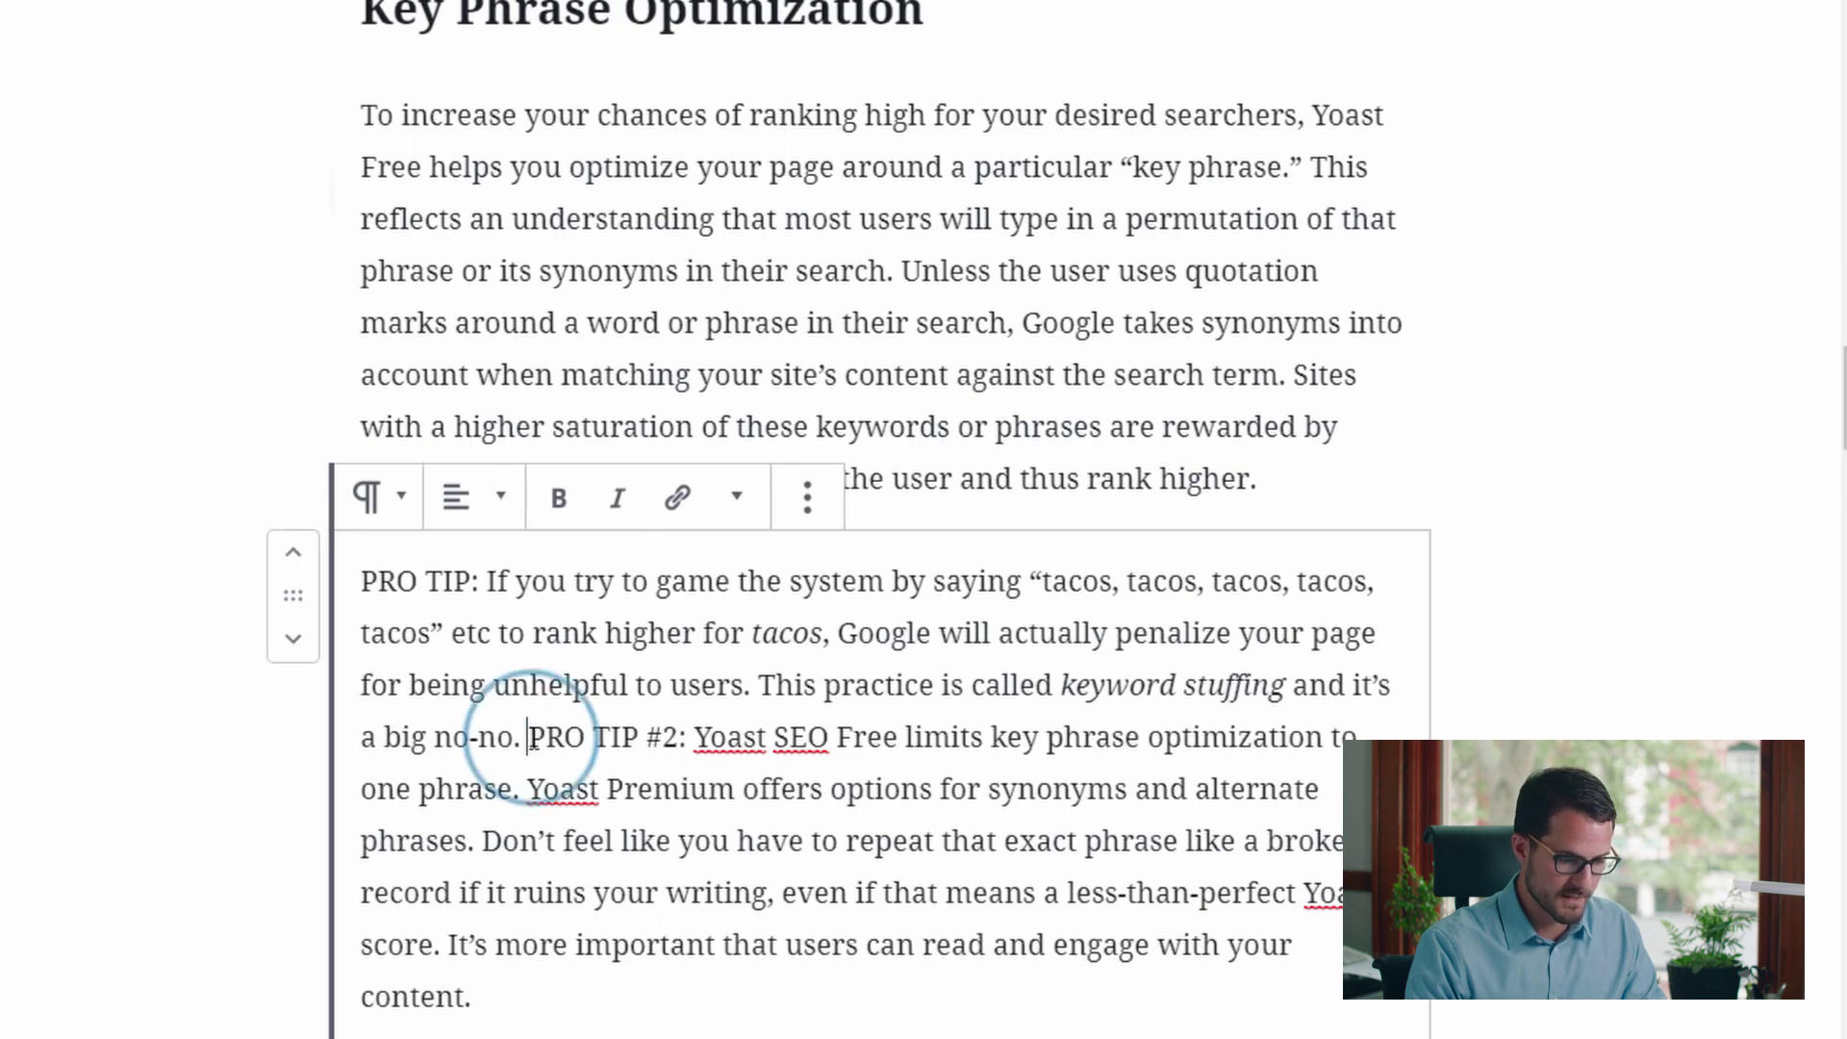
{"action": "key", "text": "BackSpace"}
{"action": "key", "text": "Return"}
Split the metabox paragraph before 'The left and default' and scroll down to the green Readability score
{"action": "scroll", "coordinate": [974, 599], "scroll_direction": "down", "scroll_amount": 7}
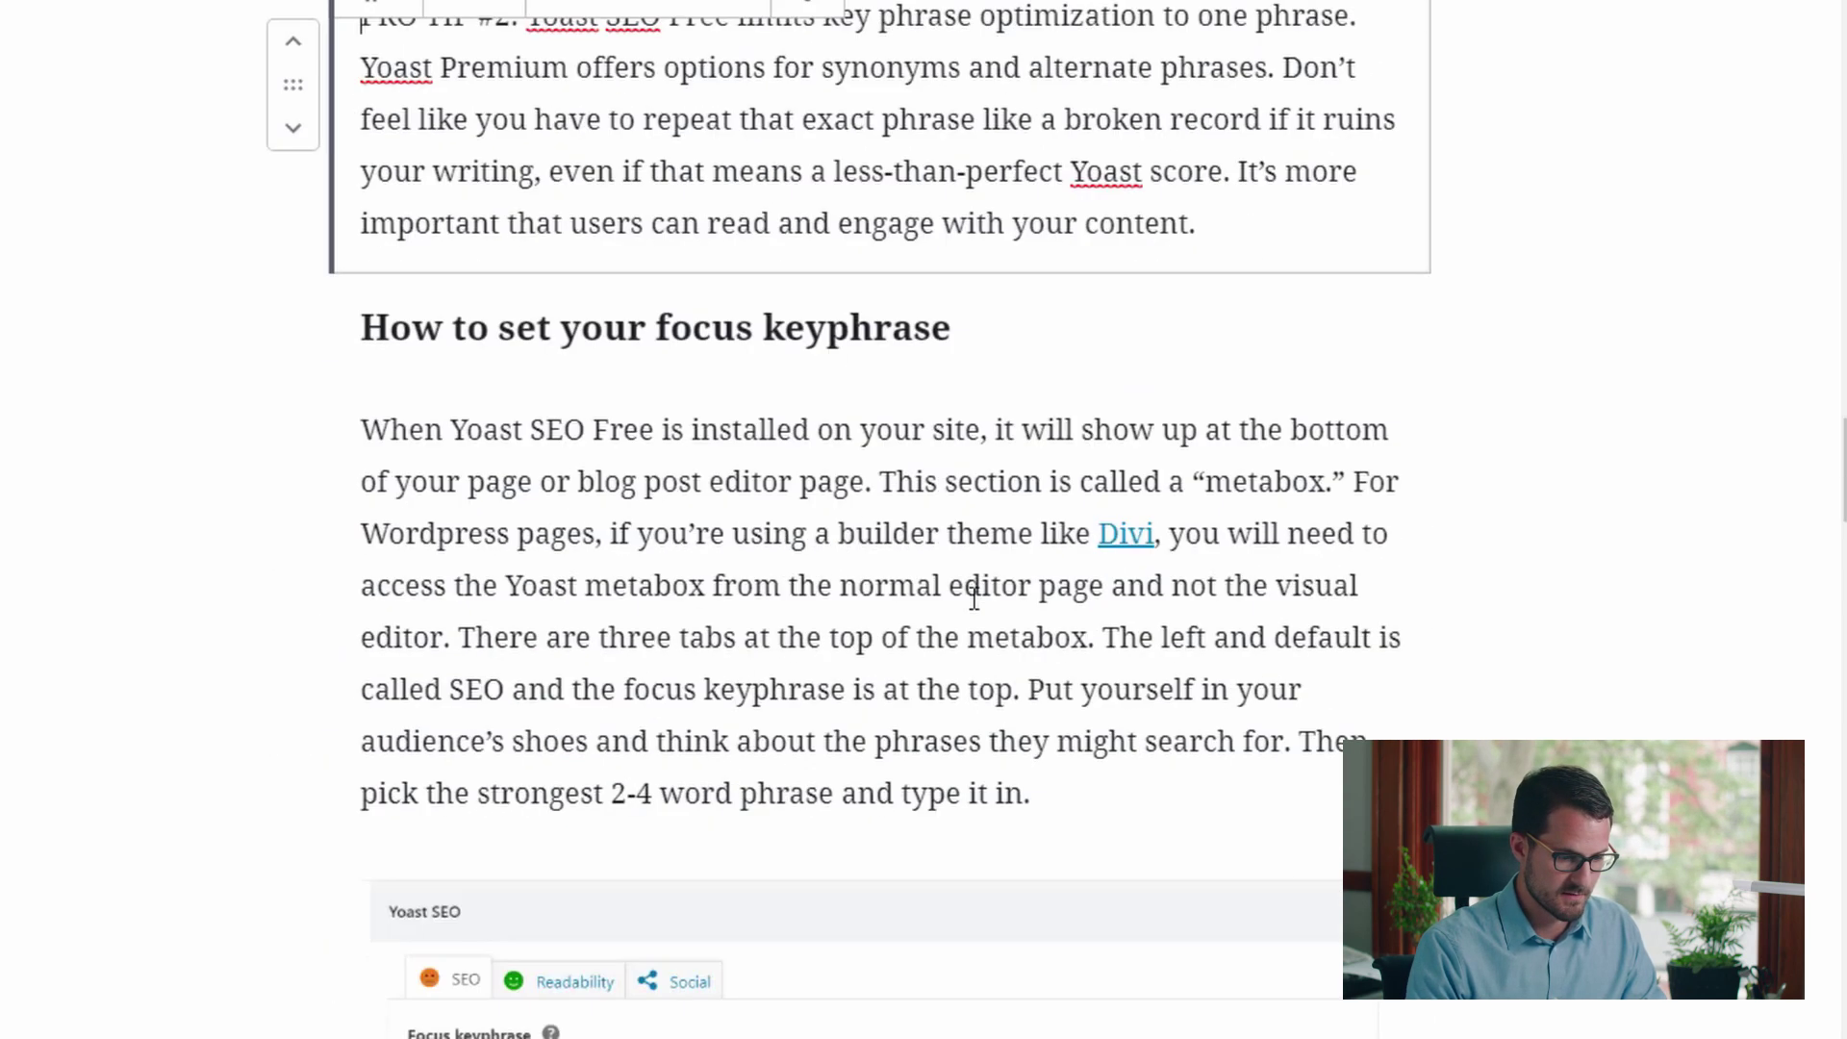
{"action": "left_click", "coordinate": [1104, 640]}
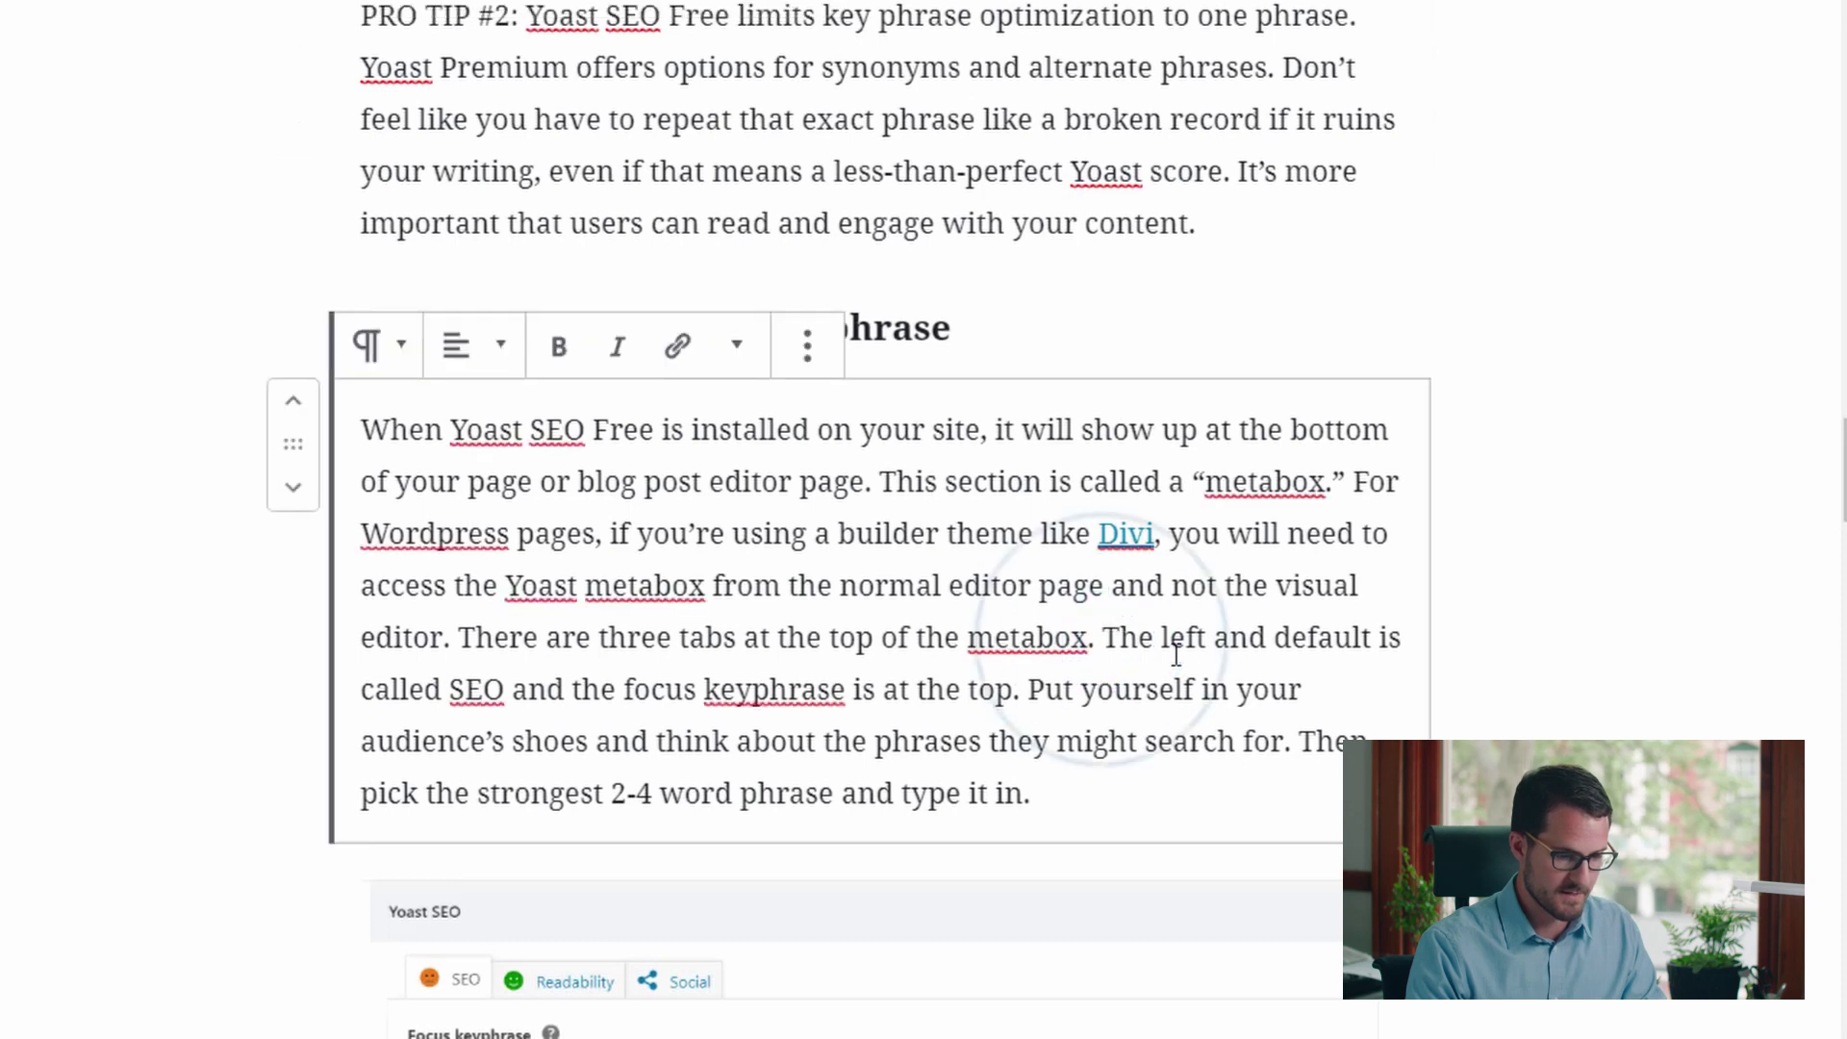
{"action": "key", "text": "Return"}
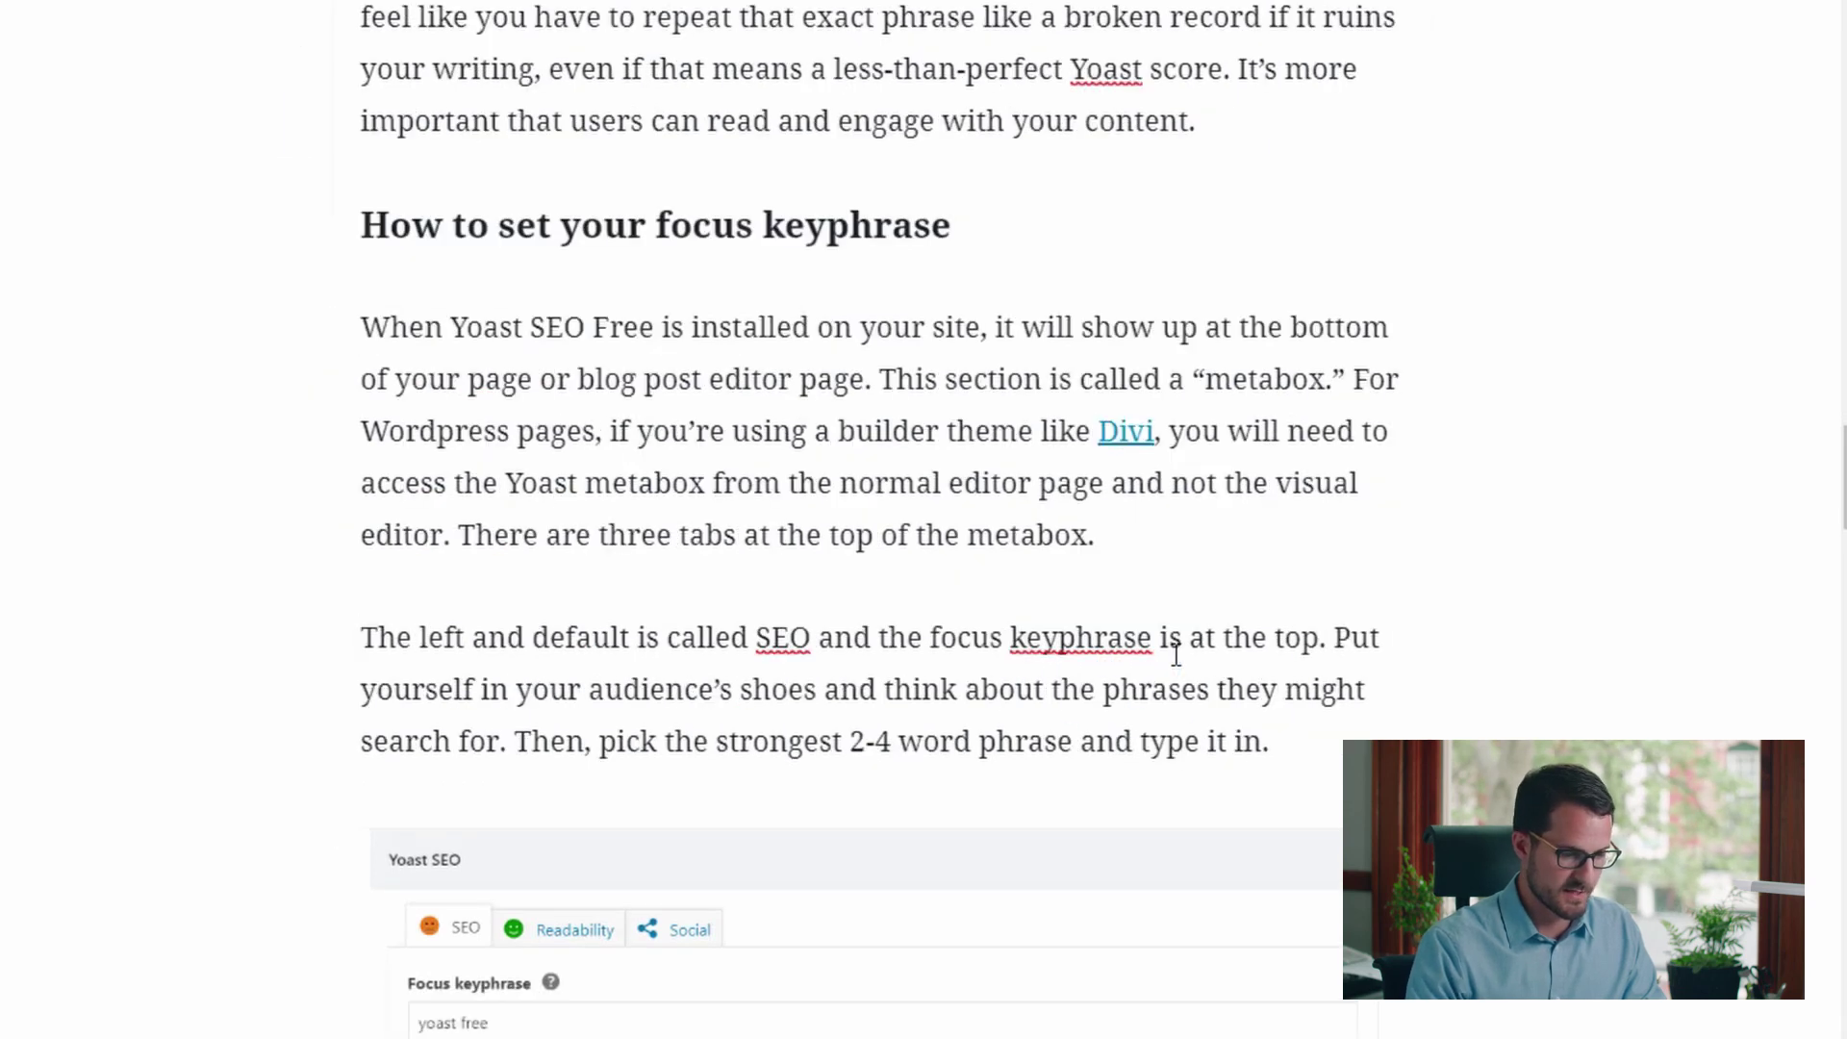
{"action": "left_click", "coordinate": [1717, 716]}
{"action": "scroll", "coordinate": [1718, 716], "scroll_direction": "down", "scroll_amount": 15}
{"action": "scroll", "coordinate": [1717, 716], "scroll_direction": "down", "scroll_amount": 20}
{"action": "scroll", "coordinate": [1781, 707], "scroll_direction": "down", "scroll_amount": 5}
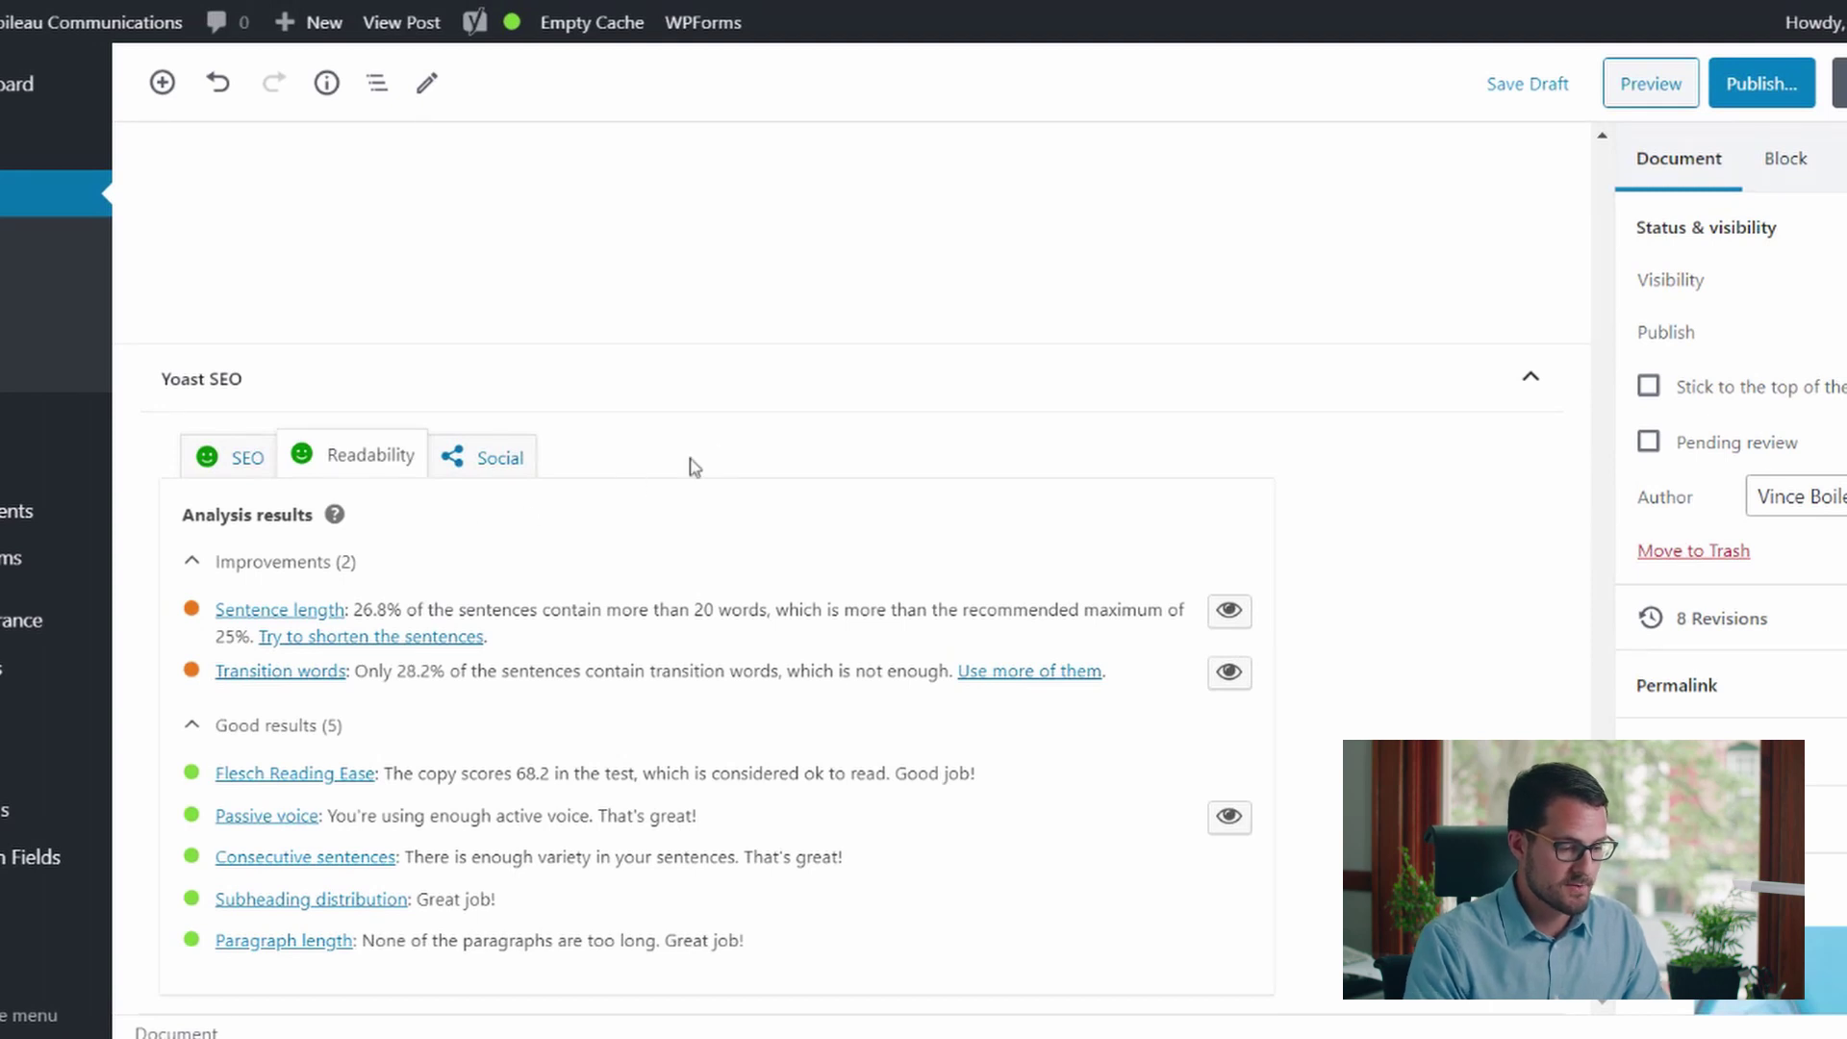
Confirm the SEO score is green, then preview the post on the live site
{"action": "left_click", "coordinate": [750, 450]}
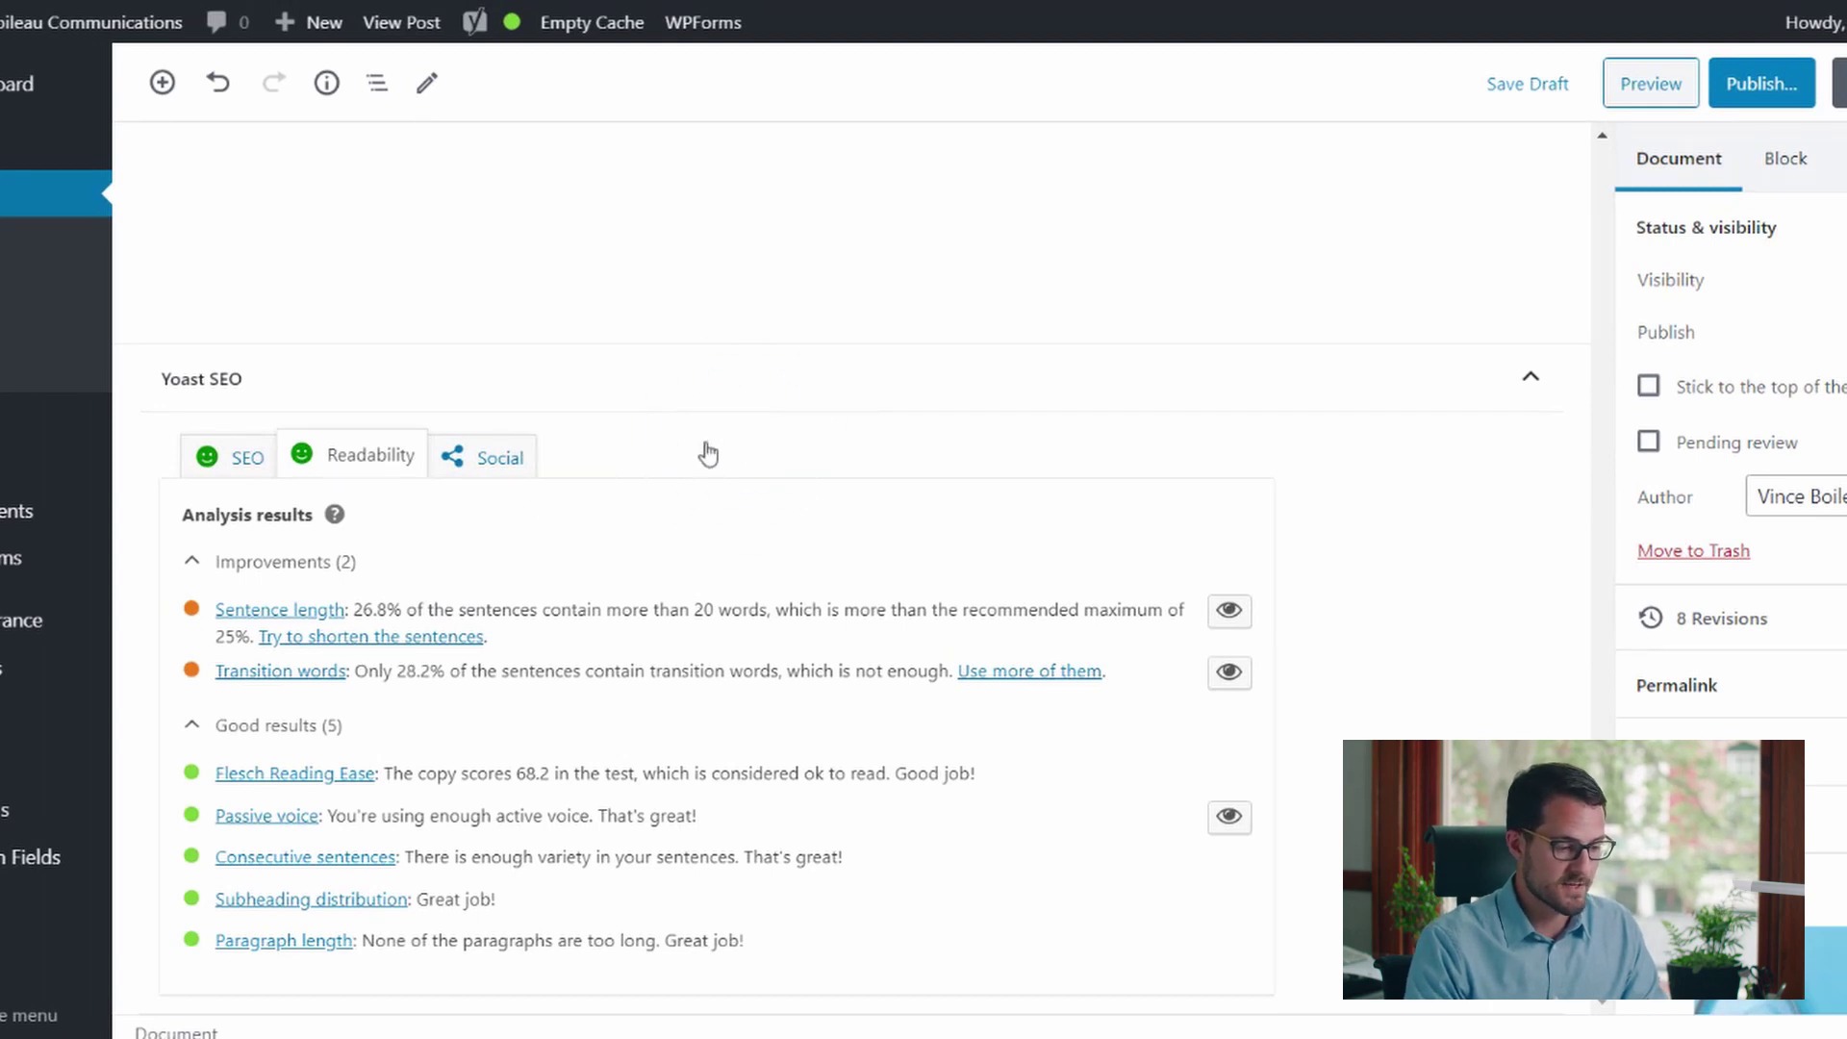
{"action": "left_click", "coordinate": [242, 458]}
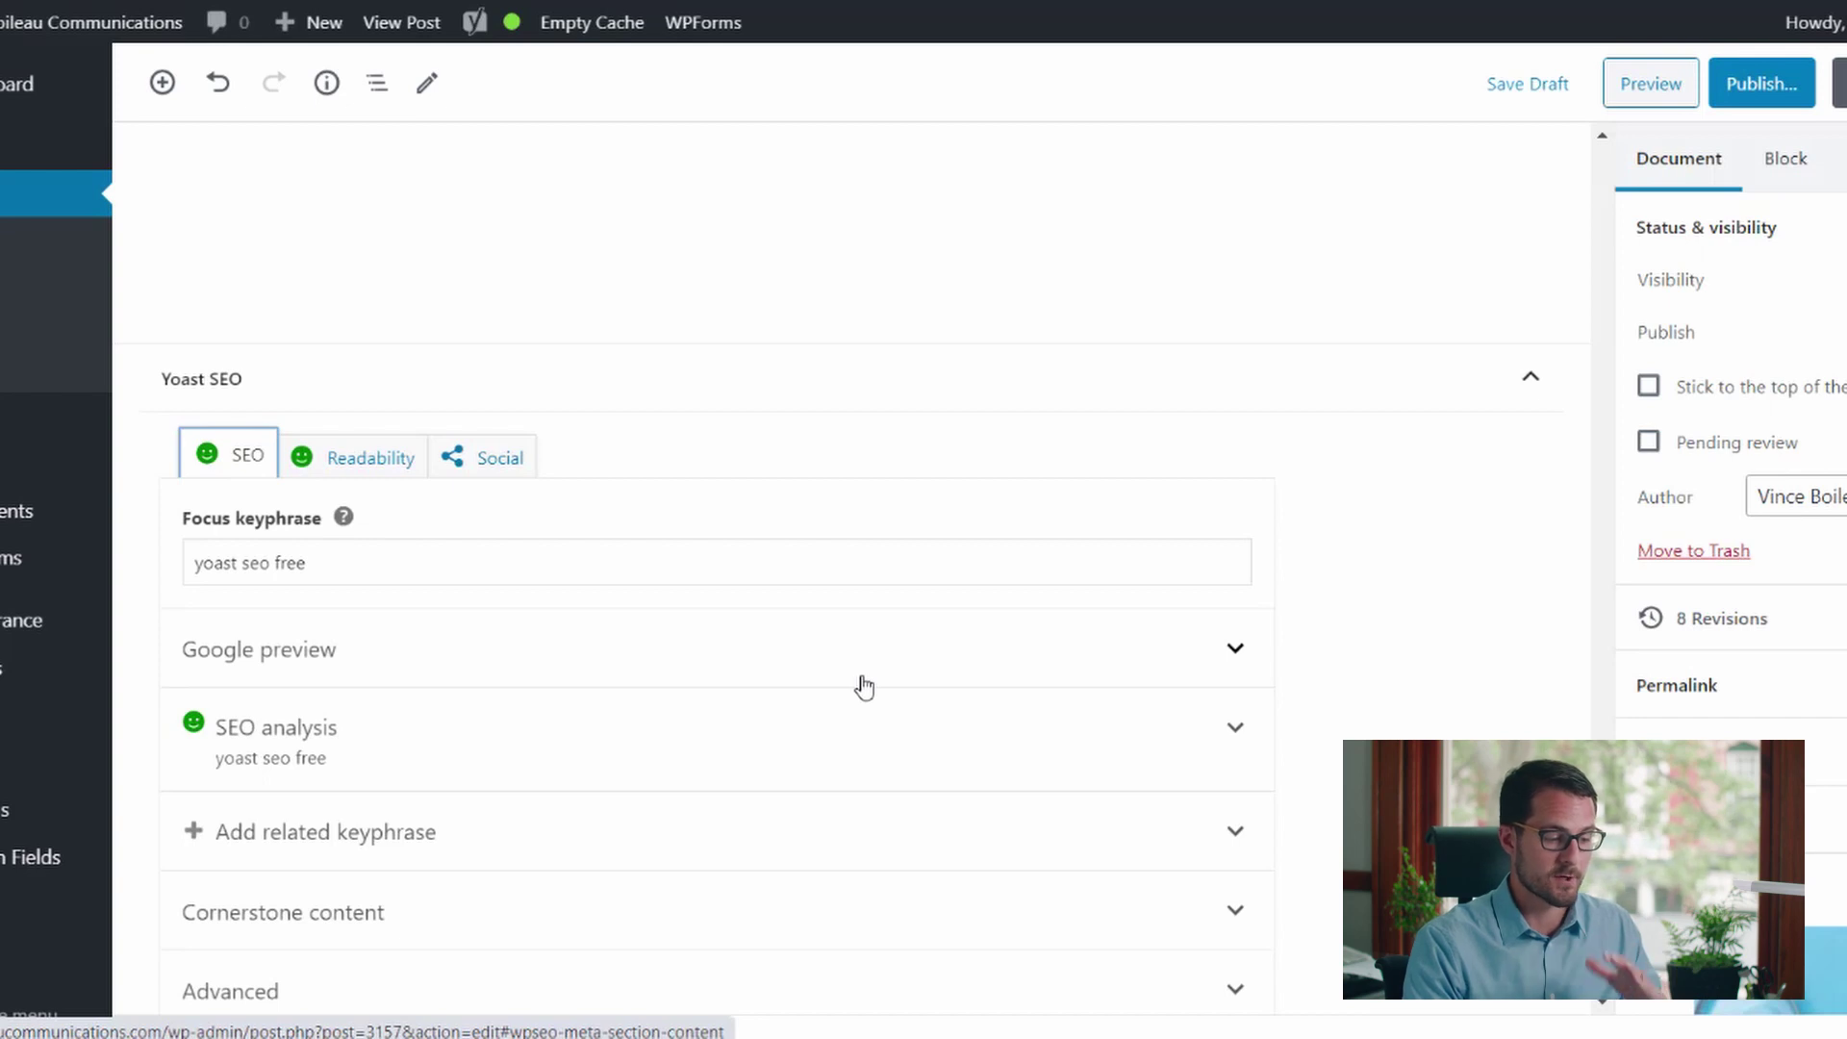
{"action": "left_click", "coordinate": [1386, 673]}
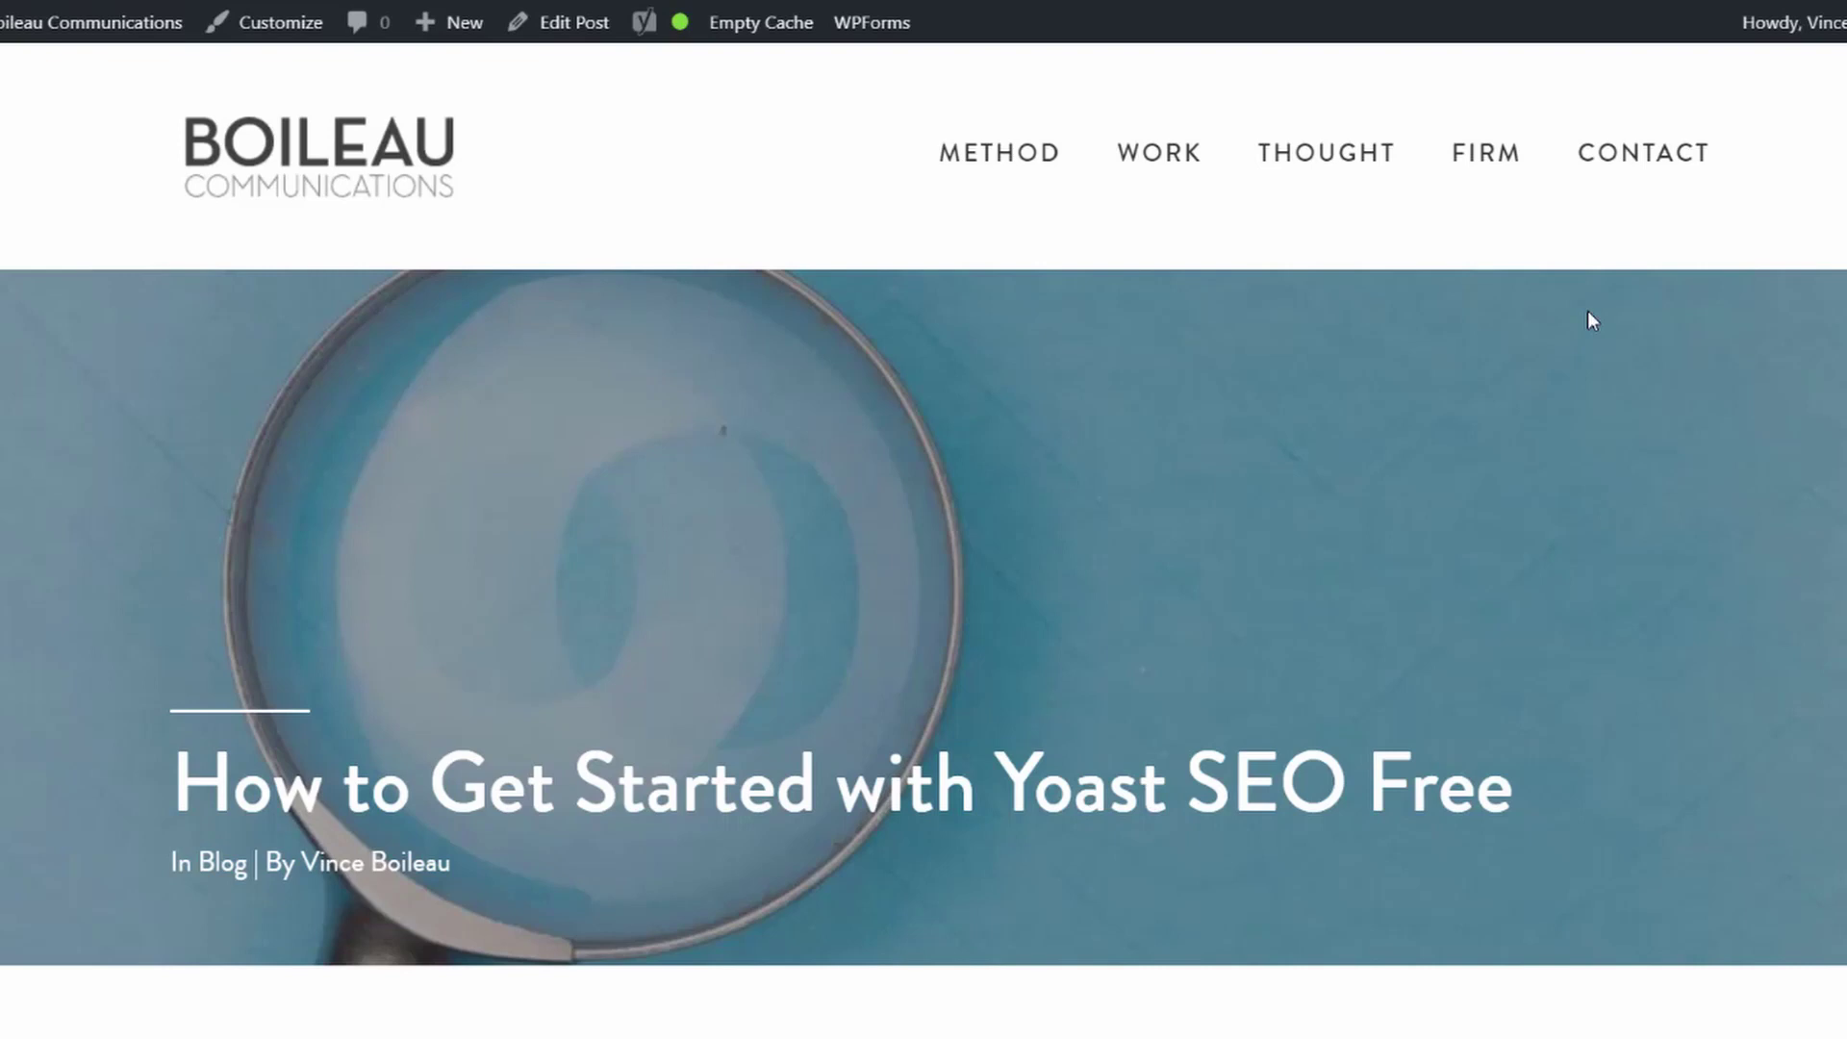
{"action": "scroll", "coordinate": [1691, 564], "scroll_direction": "down", "scroll_amount": 10}
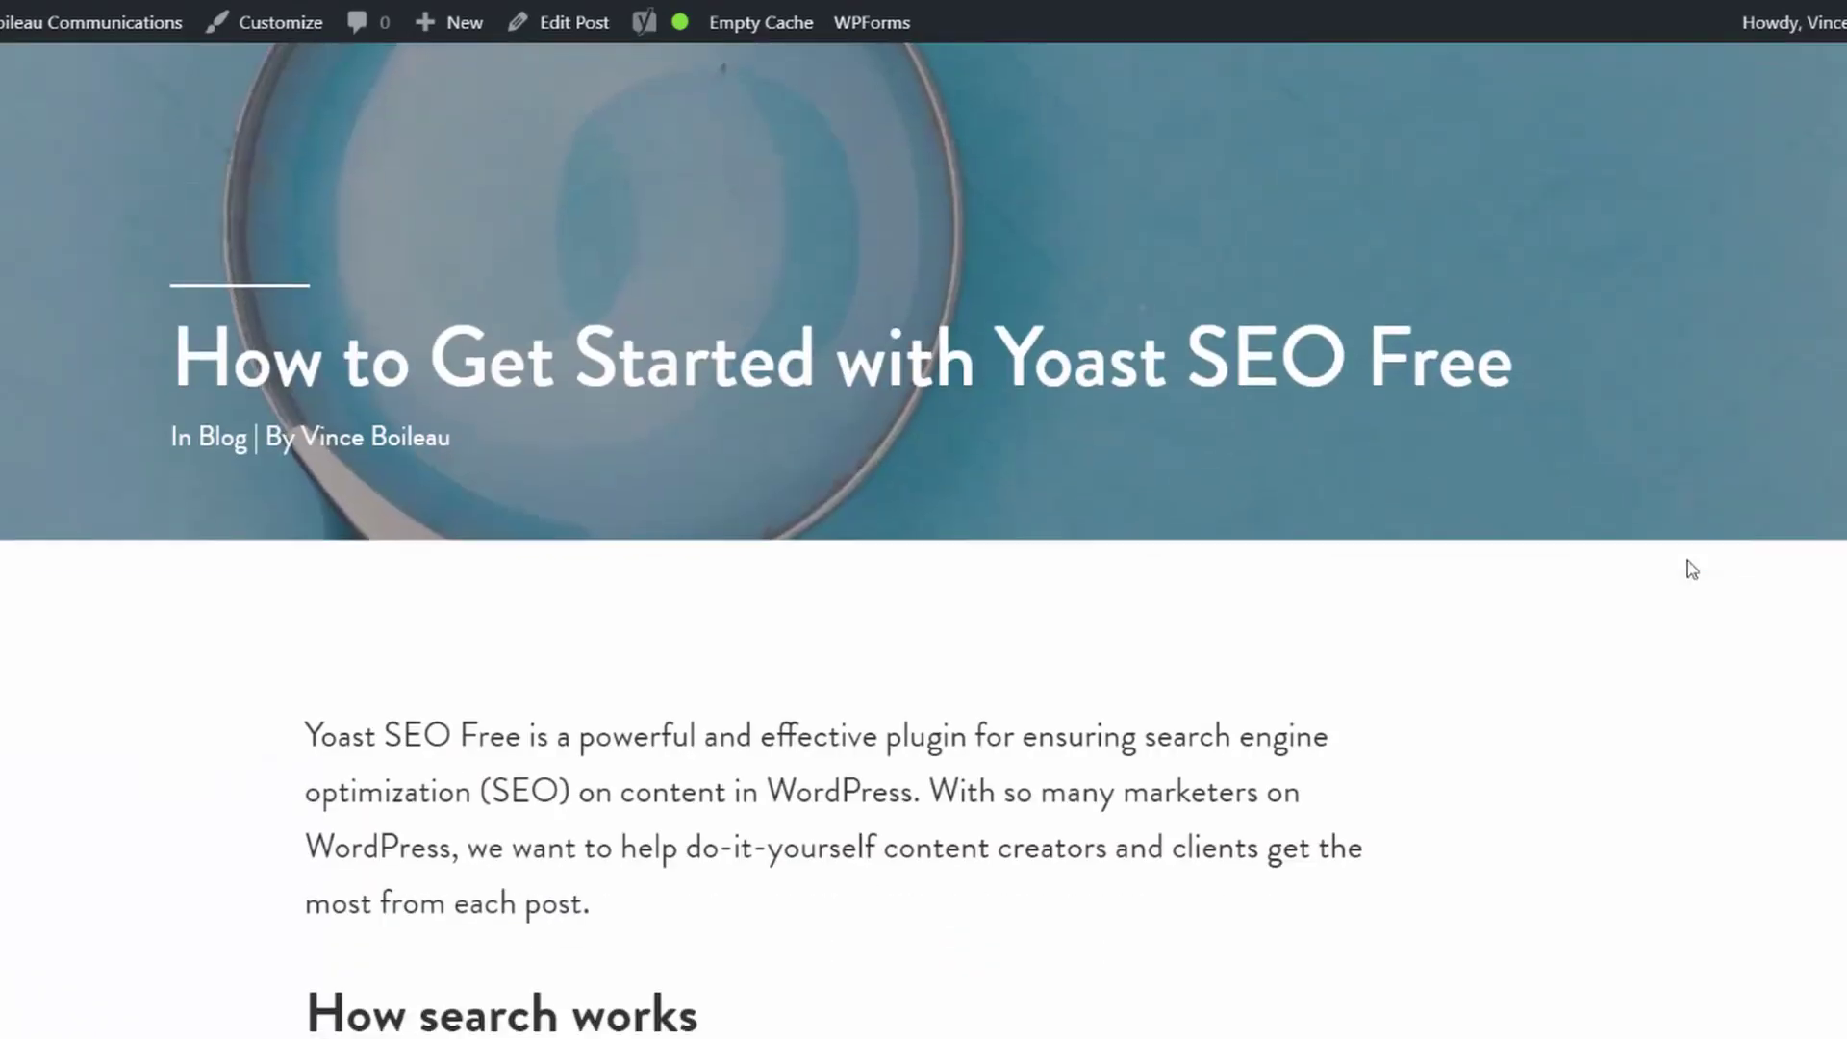
{"action": "scroll", "coordinate": [1692, 570], "scroll_direction": "down", "scroll_amount": 2}
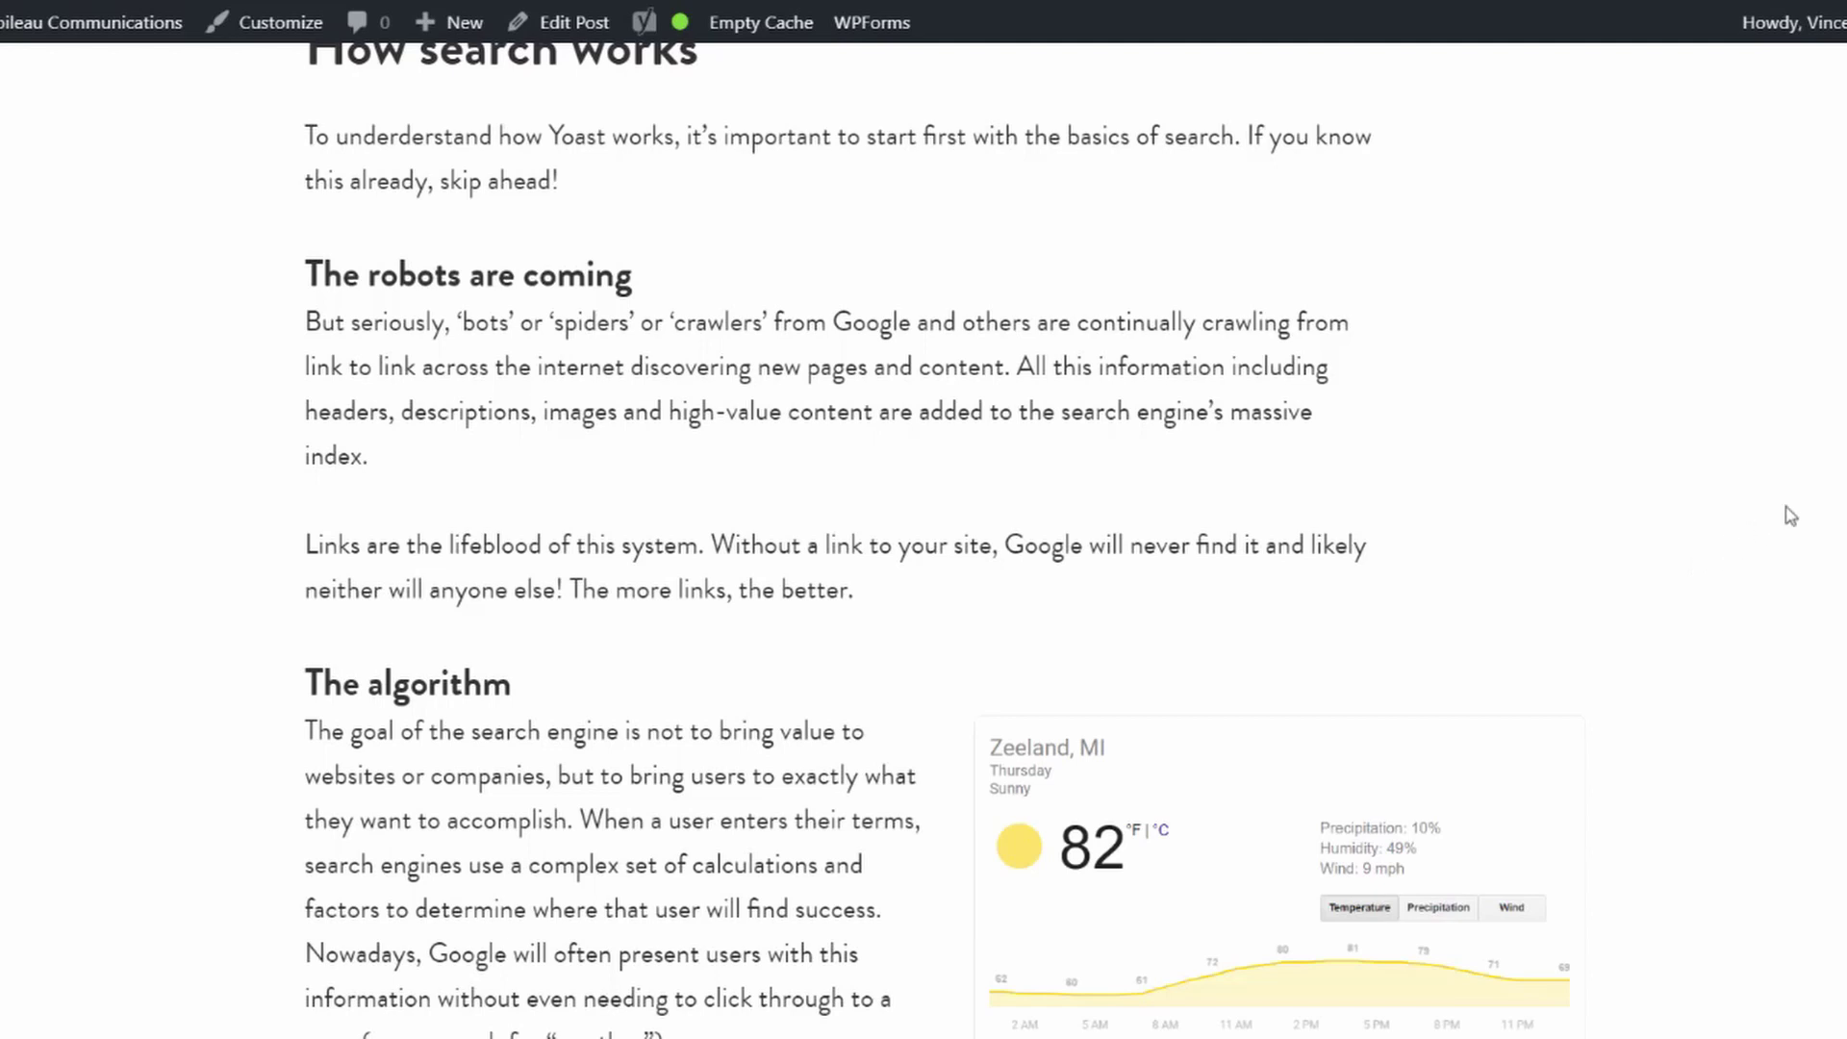
{"action": "scroll", "coordinate": [1776, 522], "scroll_direction": "down", "scroll_amount": 10}
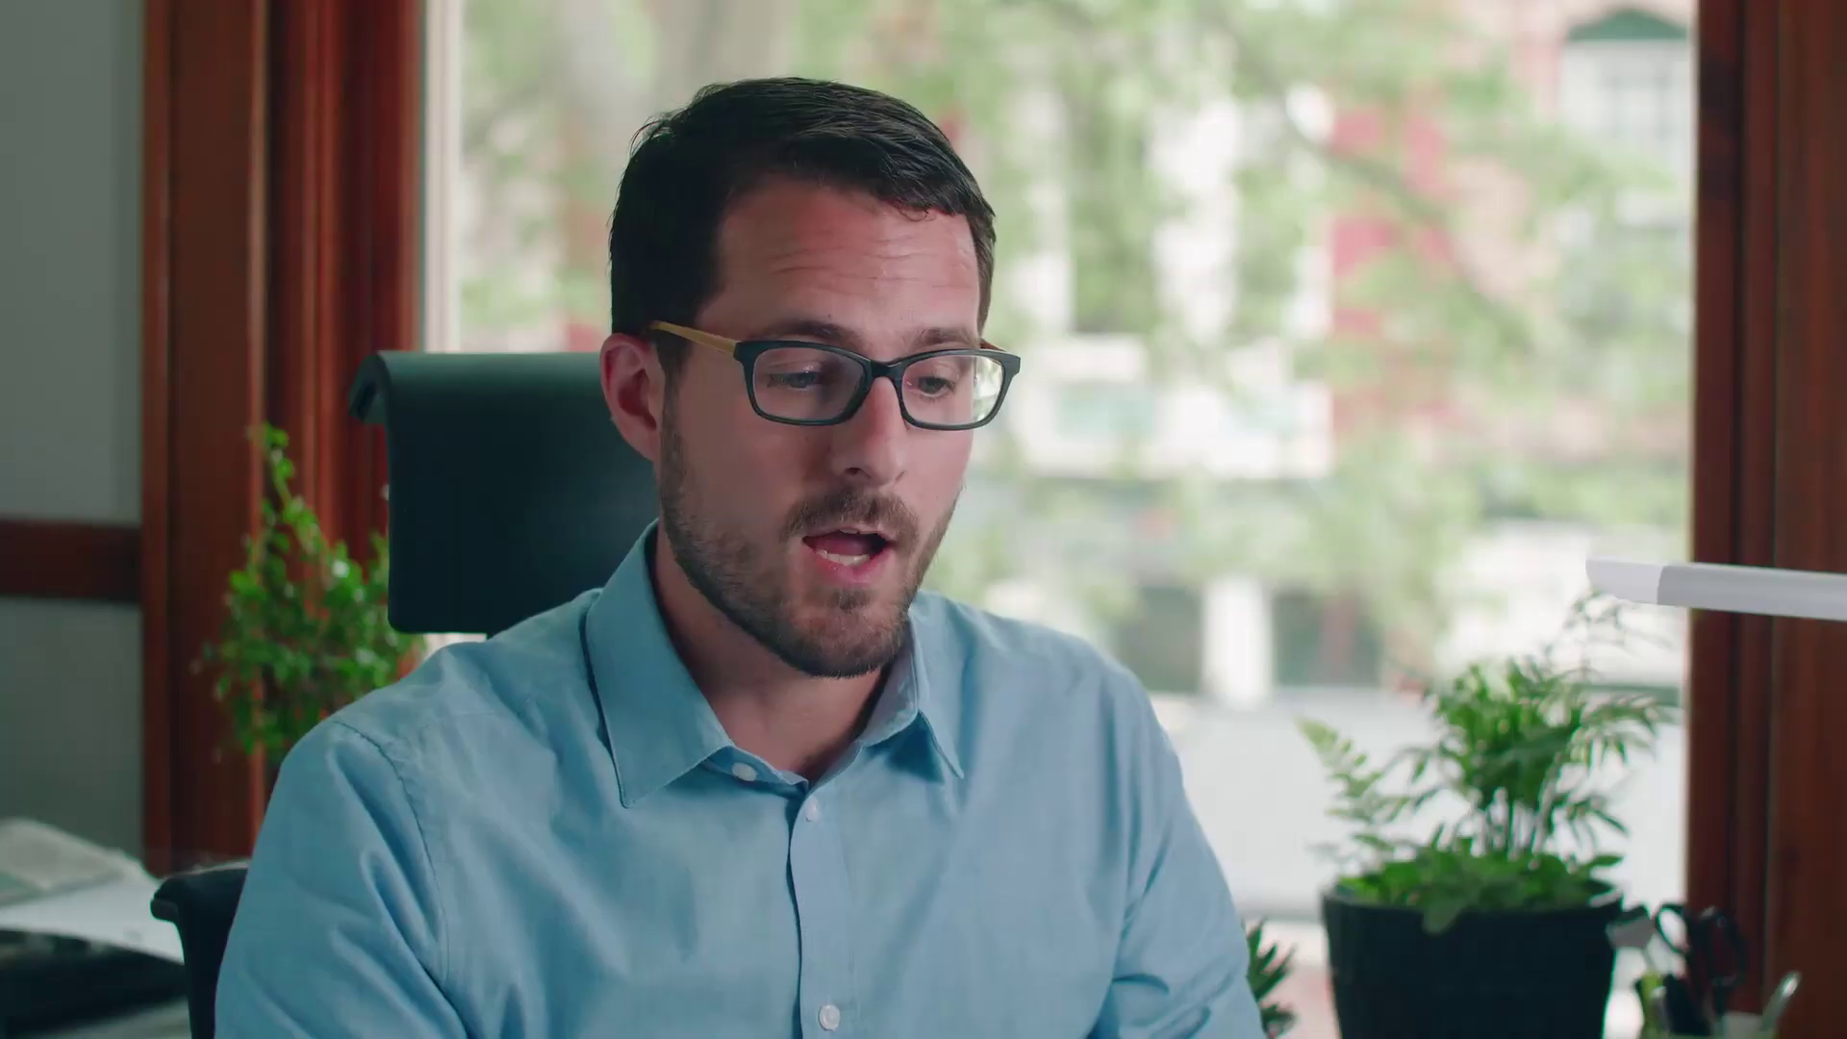